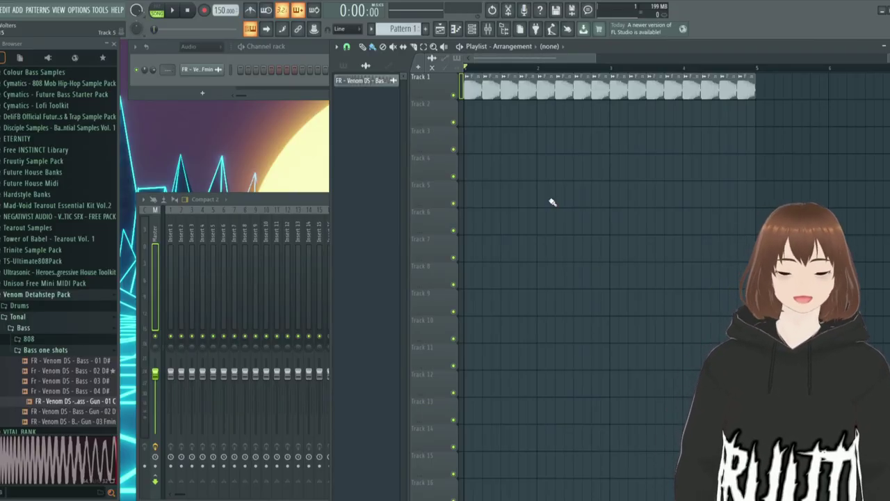
- Play back the repeated bass gun one-shot clips on Track 1 of the playlist
scroll(567, 214, up, 1)
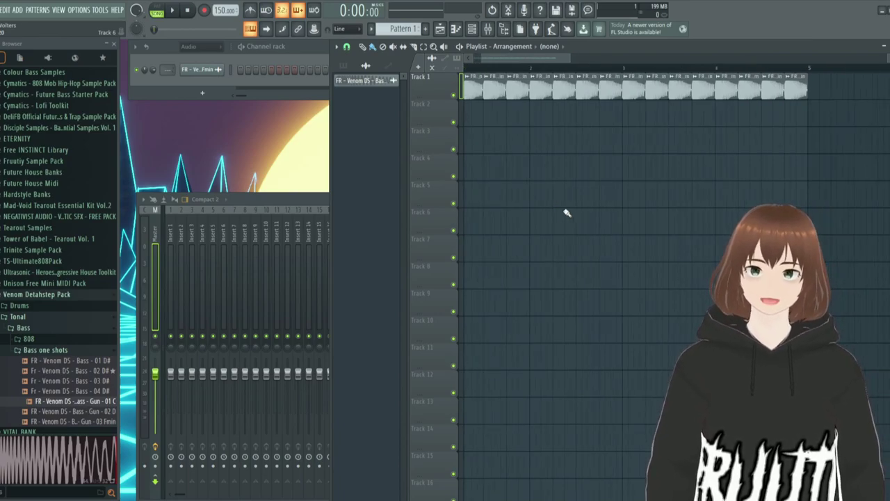
scroll(566, 213, up, 3)
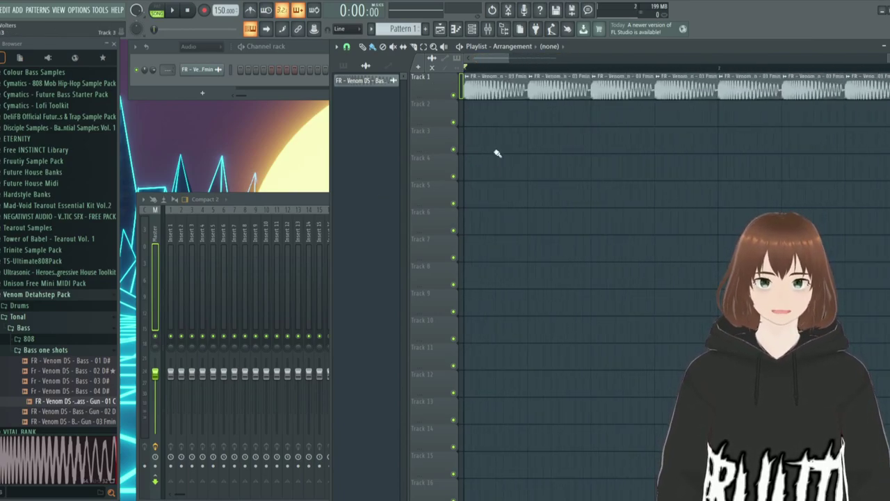
scroll(520, 152, down, 1)
key(space)
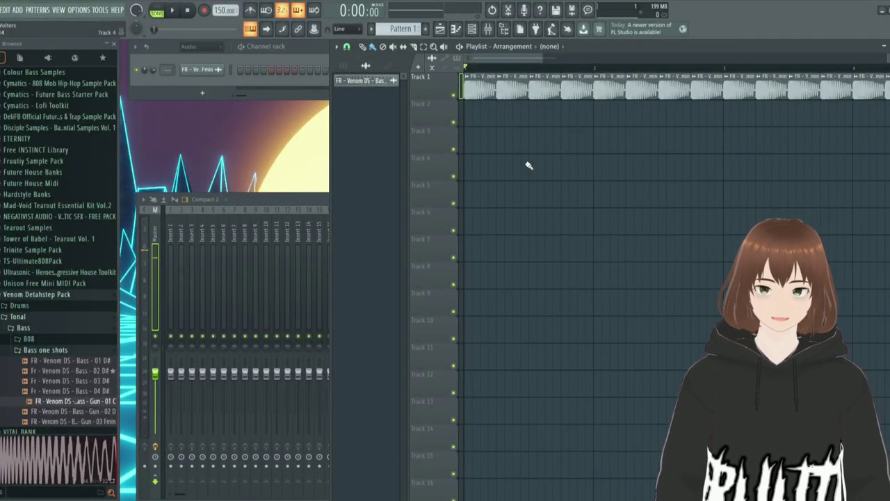
scroll(508, 143, down, 2)
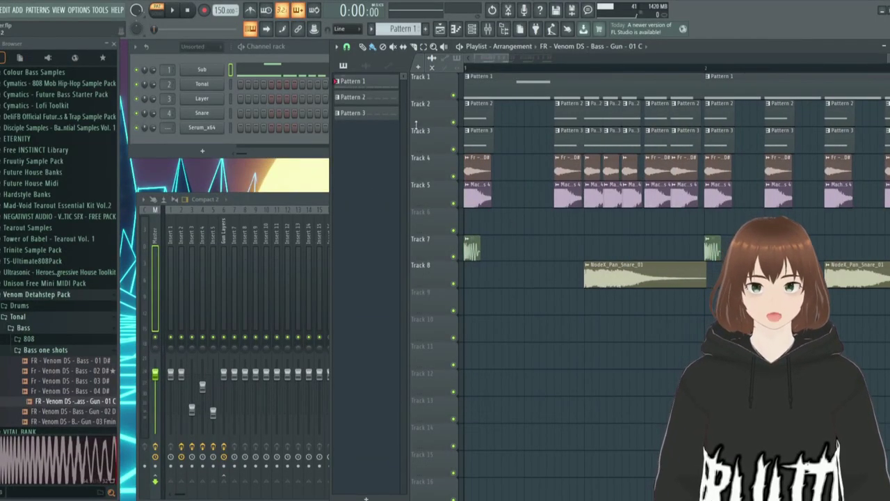
- Set the playlist's playback range over the first layered bass hit at the start of the arrangement
scroll(477, 105, up, 5)
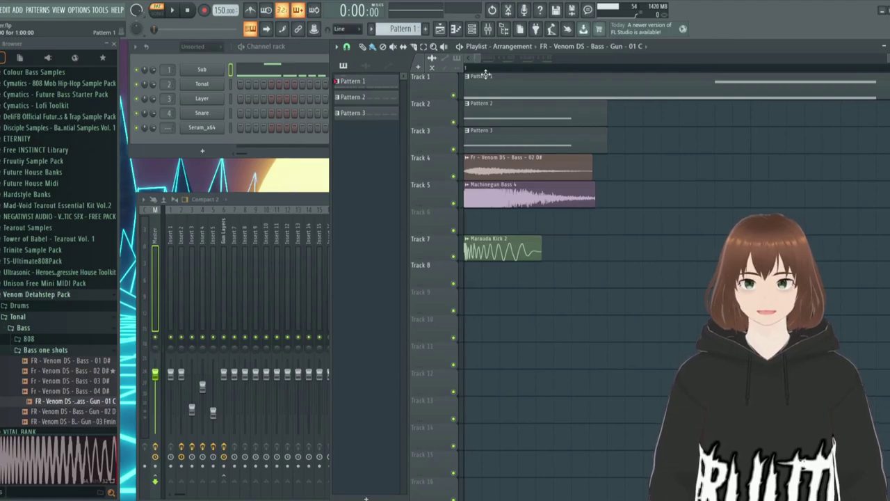
scroll(499, 80, down, 2)
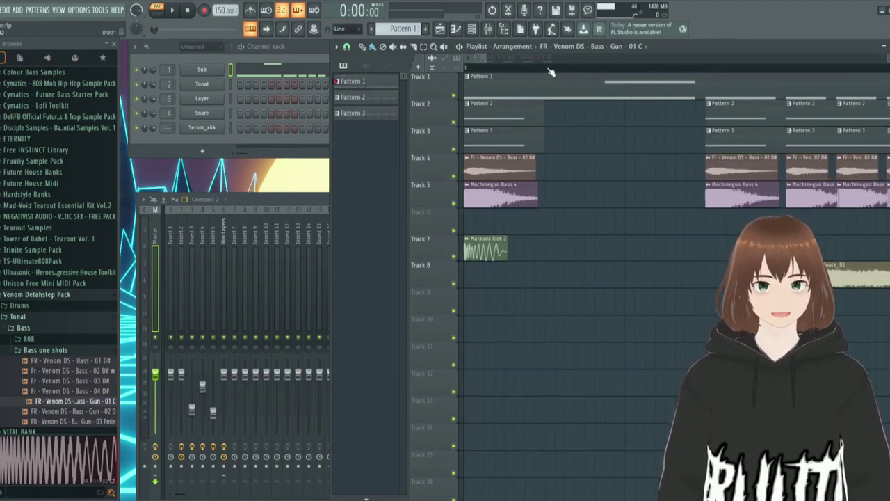
drag(547, 67, 449, 69)
click(602, 216)
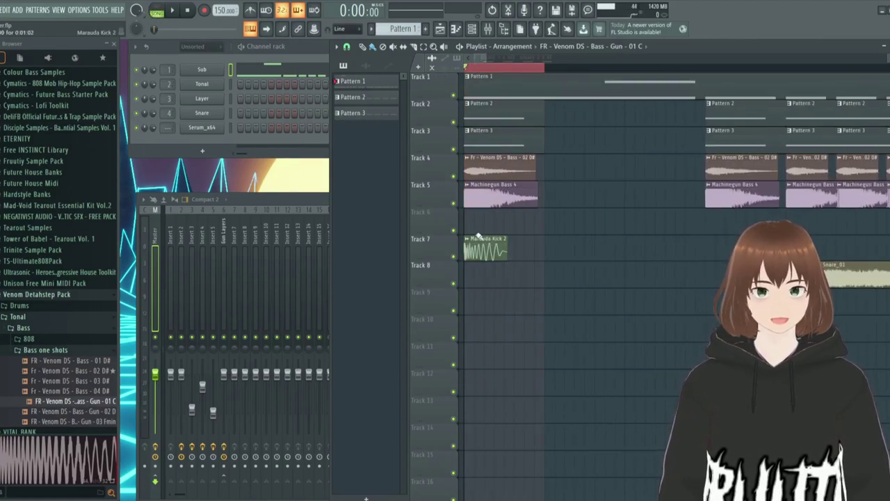
- Delete the Marauda Kick 2 clip on Track 7 under the first bass hit
right_click(489, 252)
scroll(500, 298, up, 4)
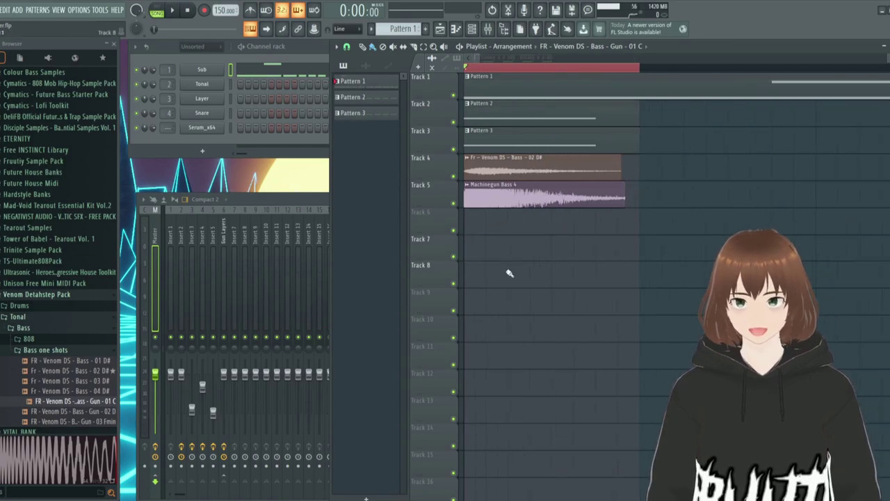
scroll(499, 279, down, 2)
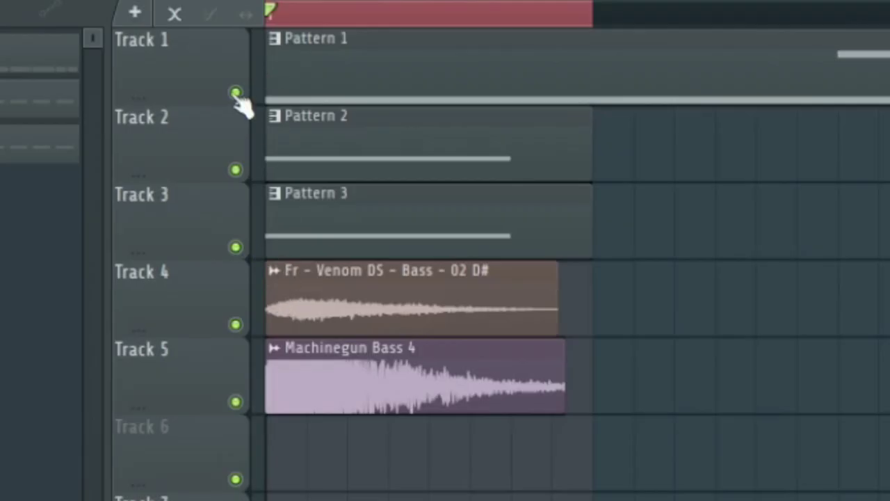
- Open the Sub channel's Serum synth and play back Pattern 1 to hear the sub layer
drag(567, 209, 457, 110)
drag(240, 127, 239, 121)
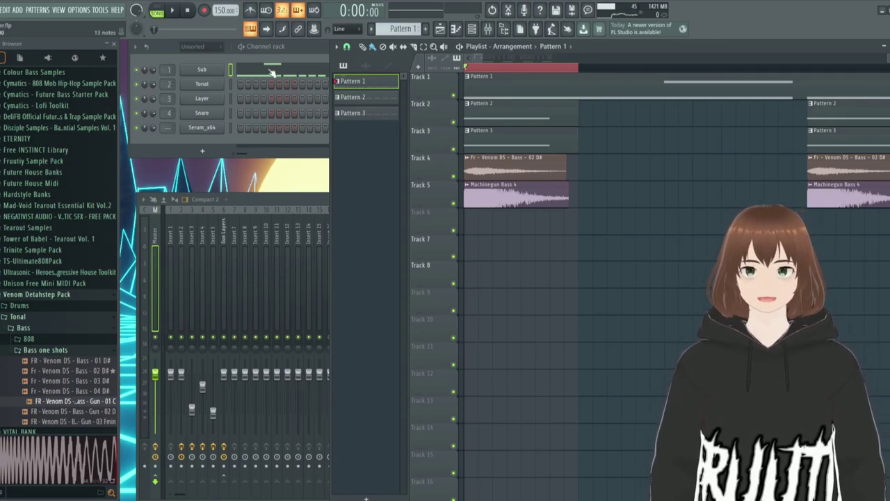
click(291, 54)
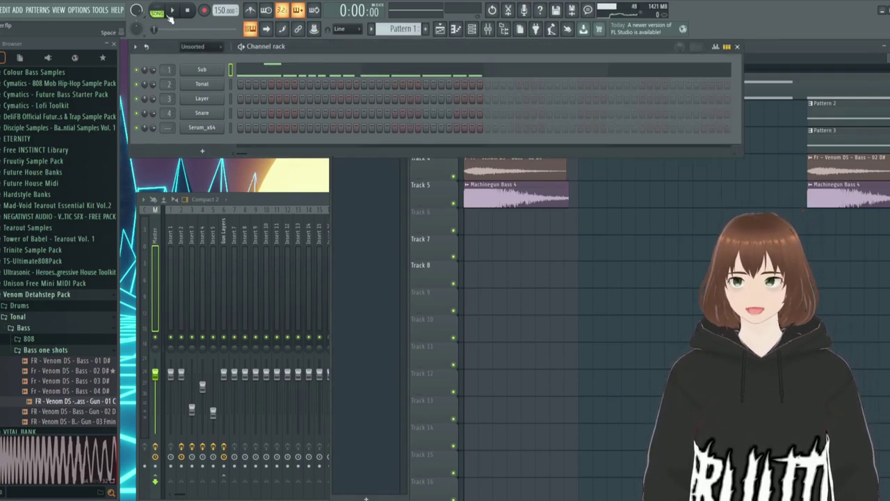
click(201, 70)
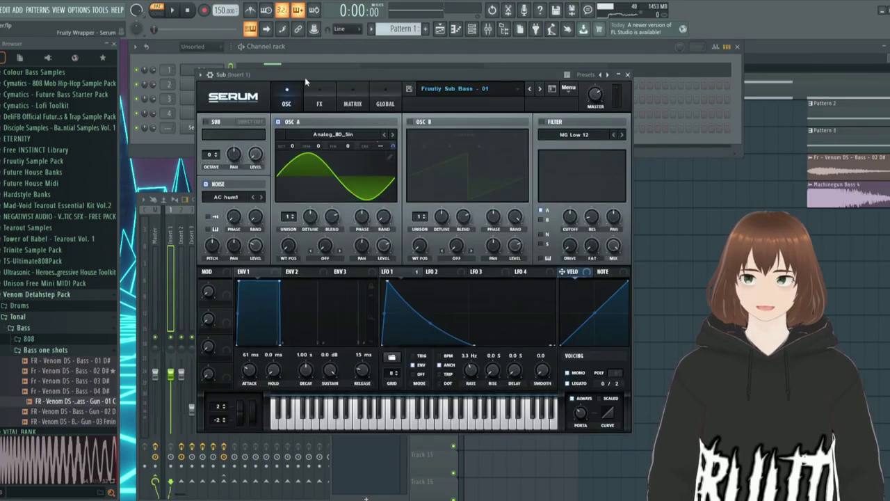
drag(346, 74, 356, 73)
key(space)
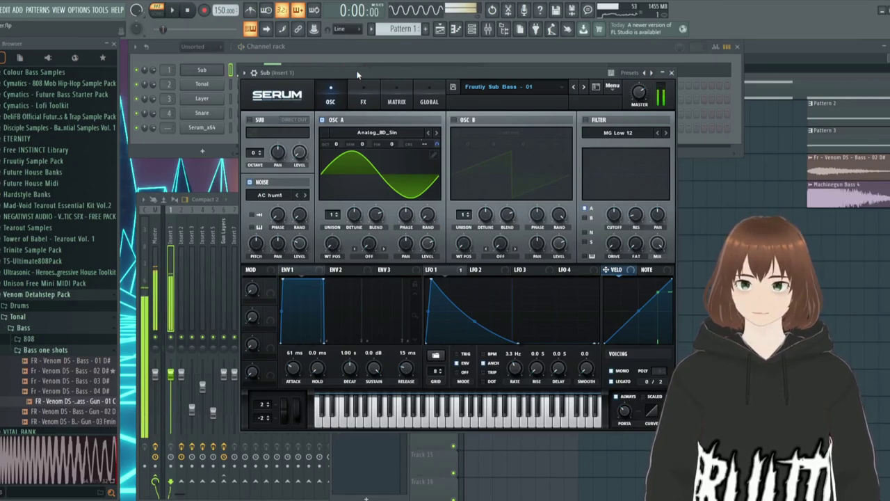
key(space)
- Examine the sub bass's LFO 1 and effects, comparing the LFO rate with BPM sync on and off
click(451, 274)
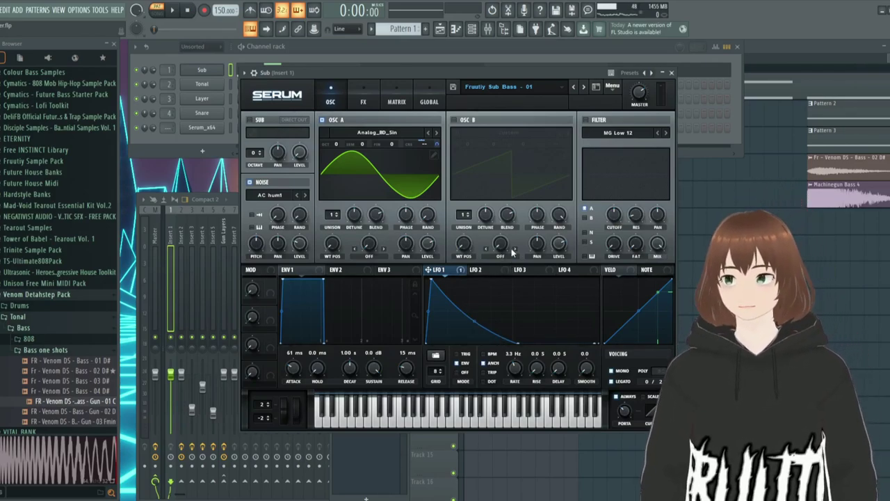
scroll(68, 379, down, 3)
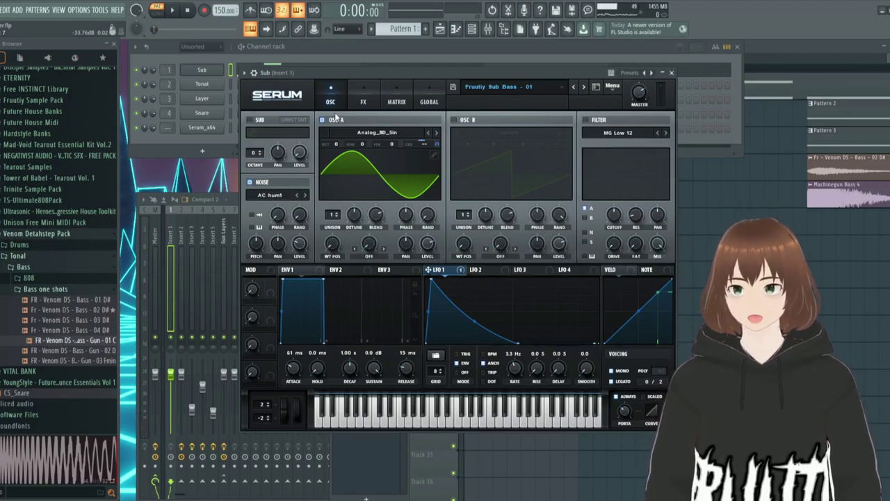
click(364, 102)
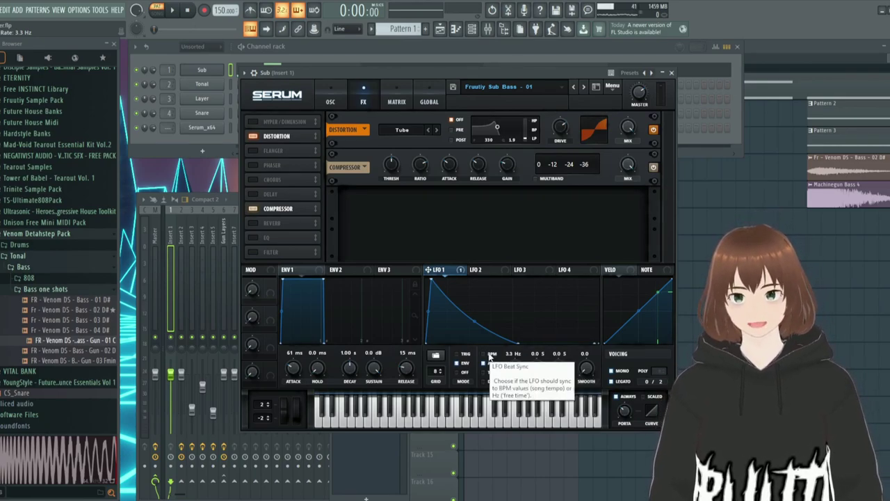
click(490, 355)
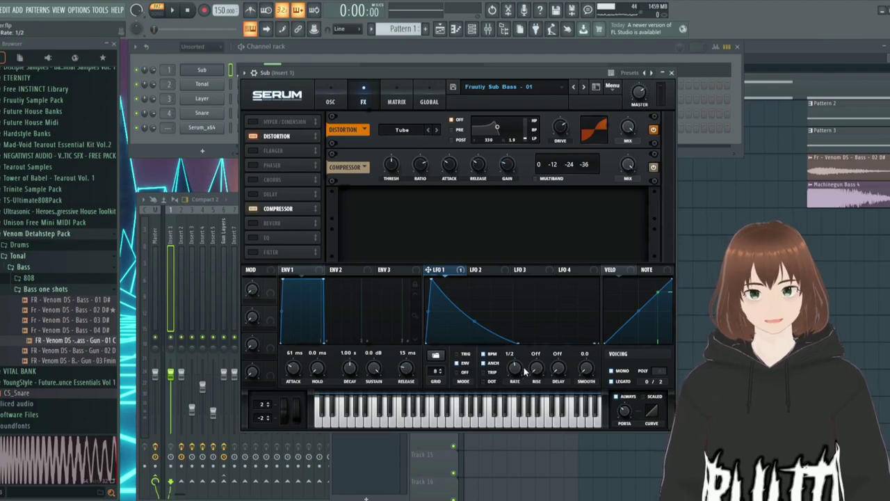
click(489, 356)
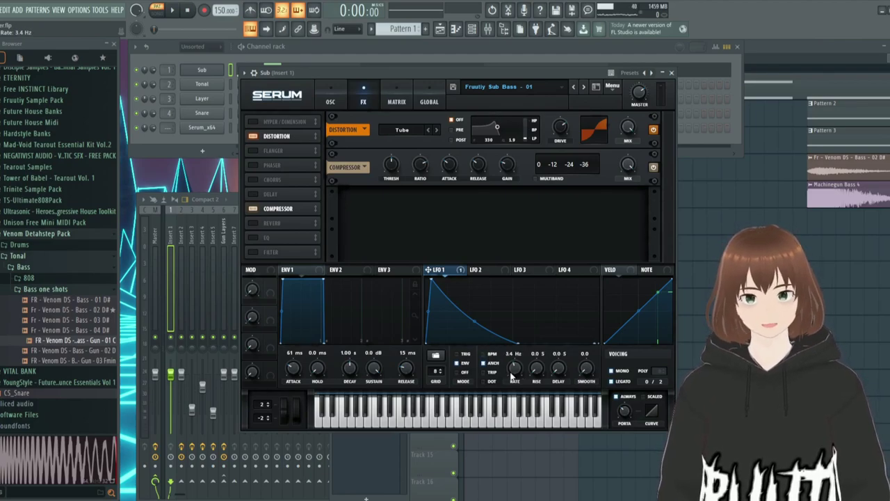
click(331, 97)
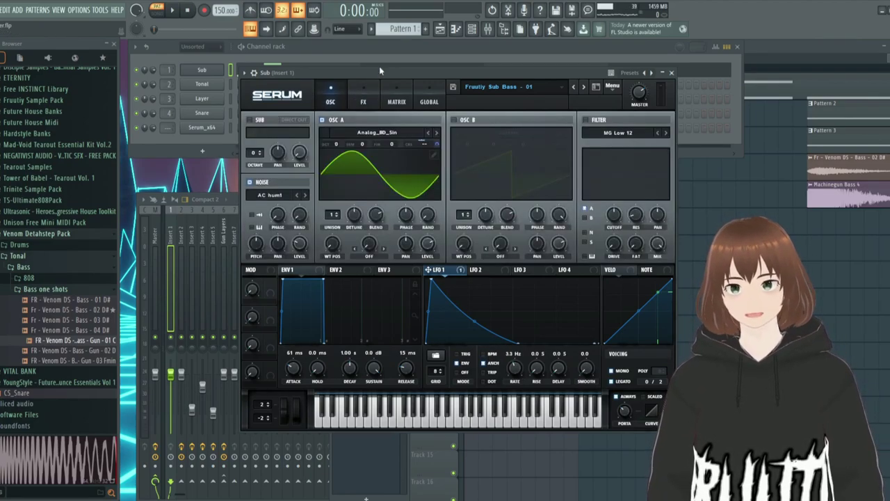
- Close the Sub synth, select Pattern 2 and show the effects of the Tonal channel's Serum synth
drag(380, 68, 368, 68)
key(Escape)
click(344, 187)
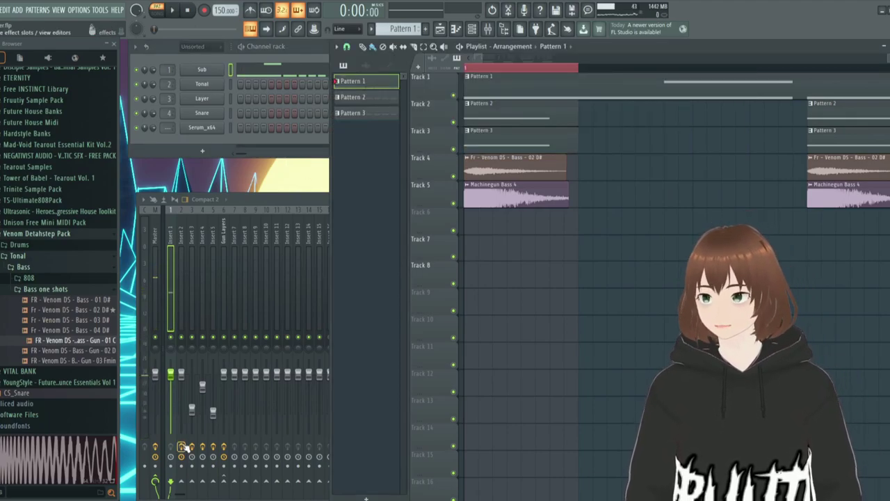
click(351, 97)
click(215, 84)
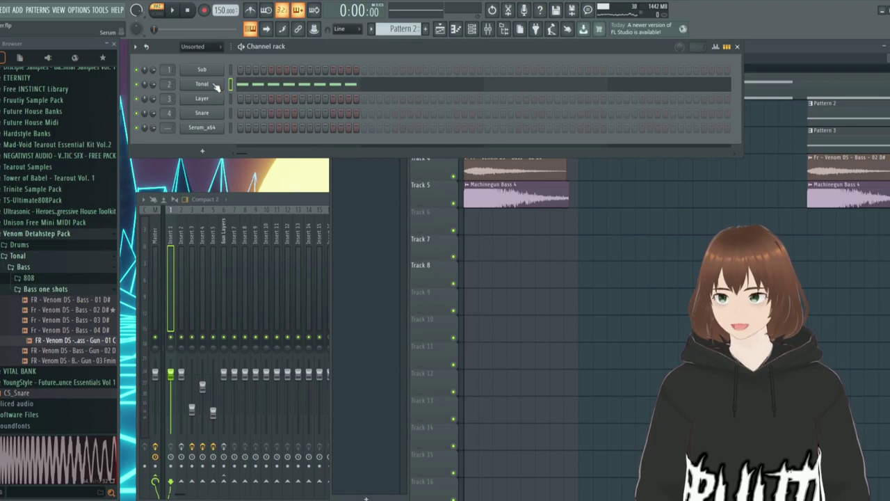
click(215, 84)
click(287, 132)
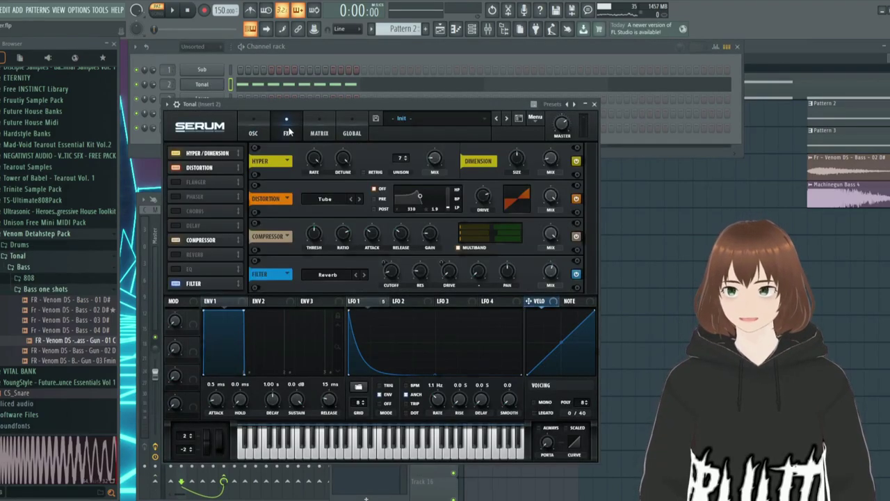
- Switch off the Tonal synth's Hyper/Dimension, Distortion, Compressor and Filter effects
click(178, 154)
click(178, 168)
click(179, 240)
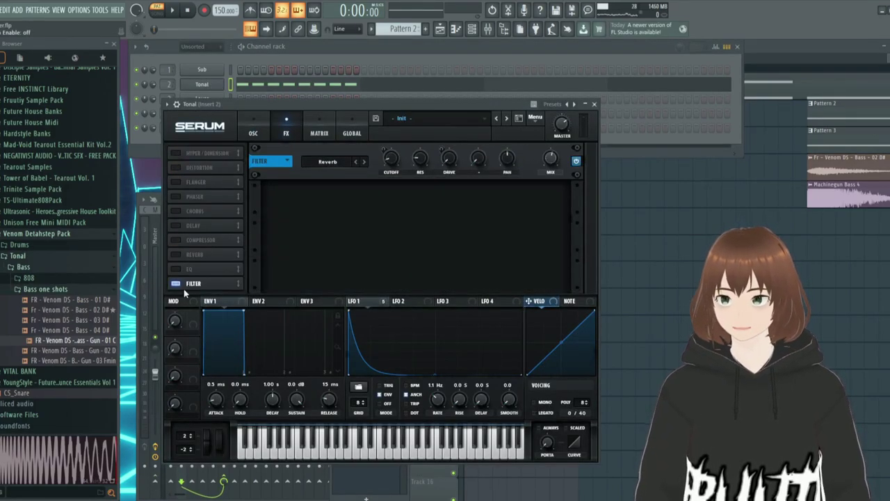
click(181, 283)
- Show the Tonal synth's oscillators with LFO 1 and audition the dry sound on C5
click(254, 130)
drag(291, 106, 376, 105)
click(403, 298)
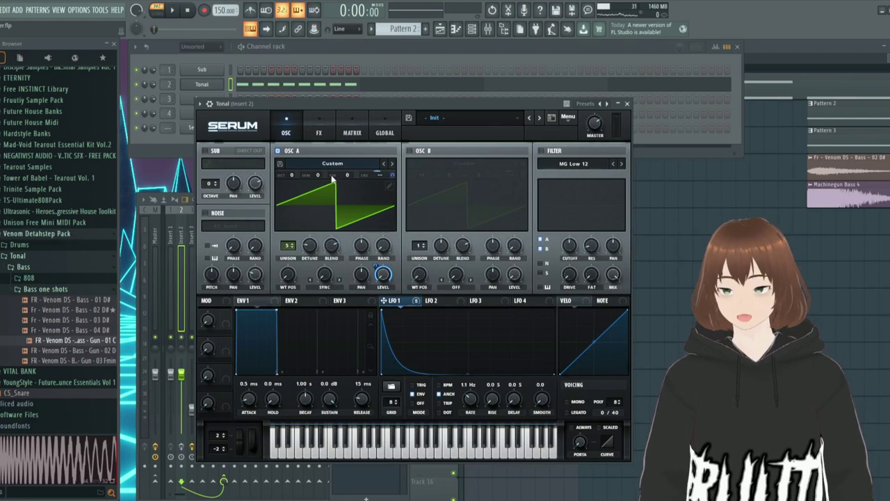
key(z)
key(z)
key(z)
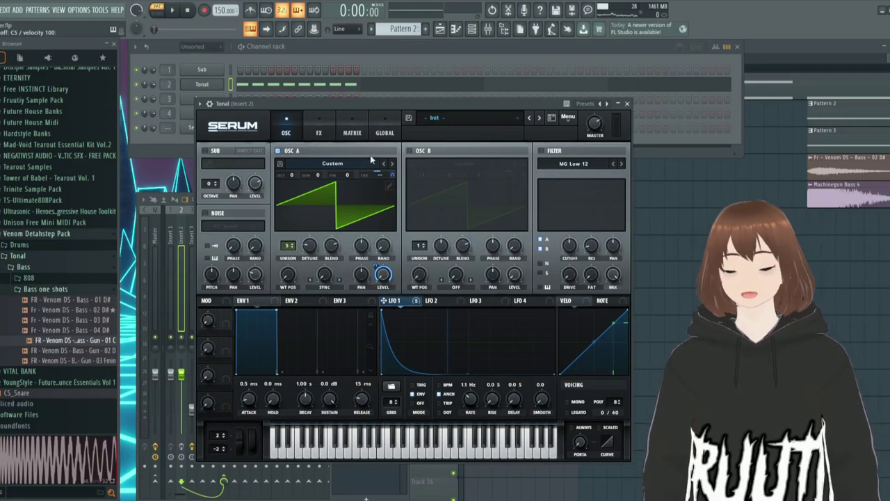
- Examine oscillator A's unison, detune, random phase and coarse-pitch modulation, plus the LFO 1 rate, in the Tonal synth
drag(367, 105, 365, 92)
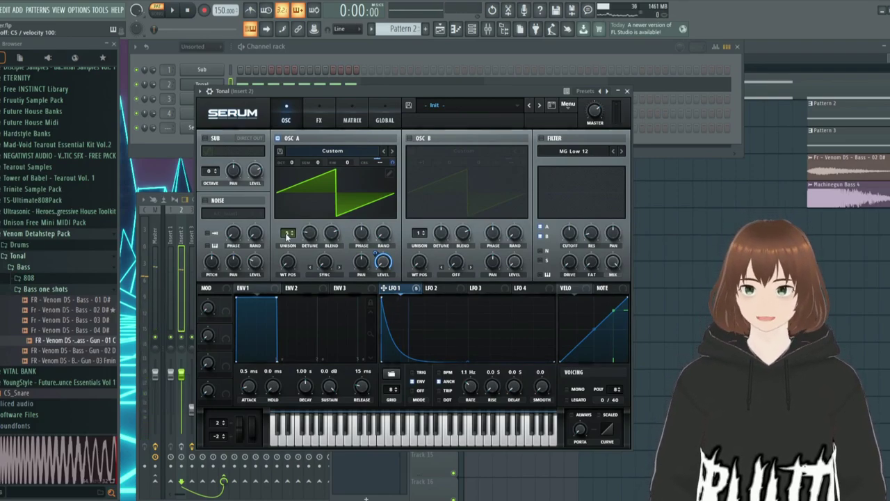
scroll(287, 237, up, 4)
drag(312, 240, 311, 240)
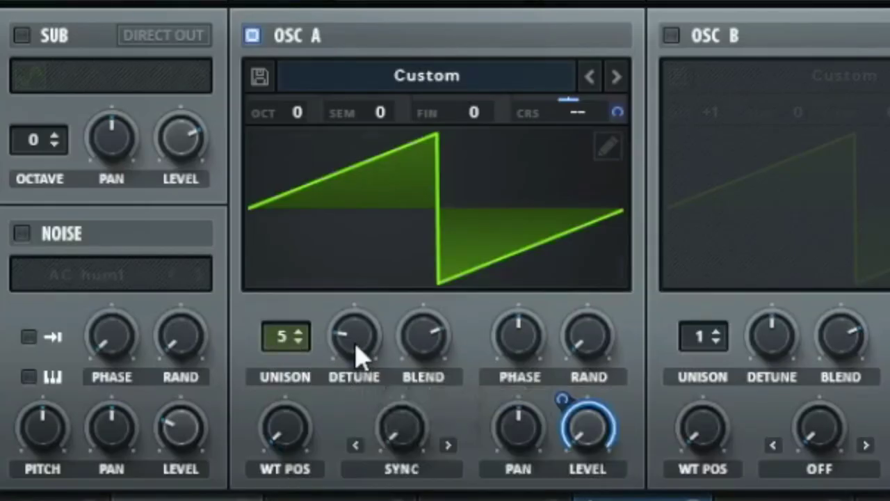
drag(361, 356, 353, 341)
drag(592, 345, 571, 357)
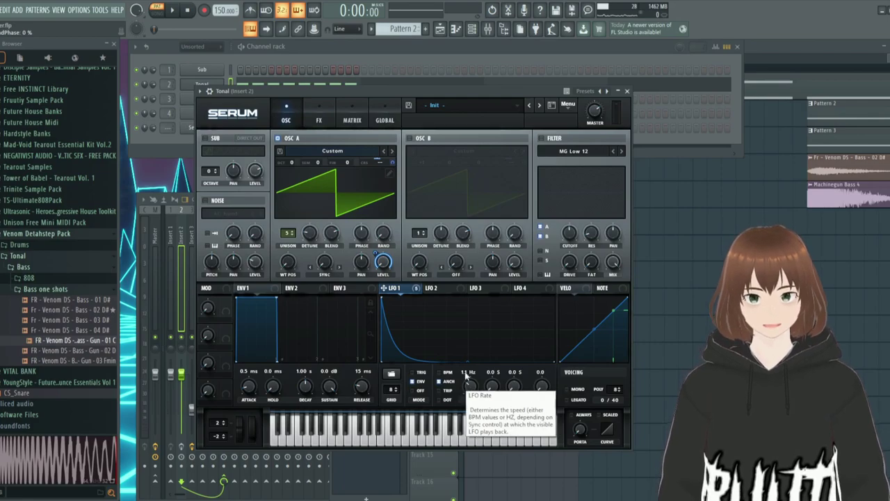
drag(331, 92, 331, 91)
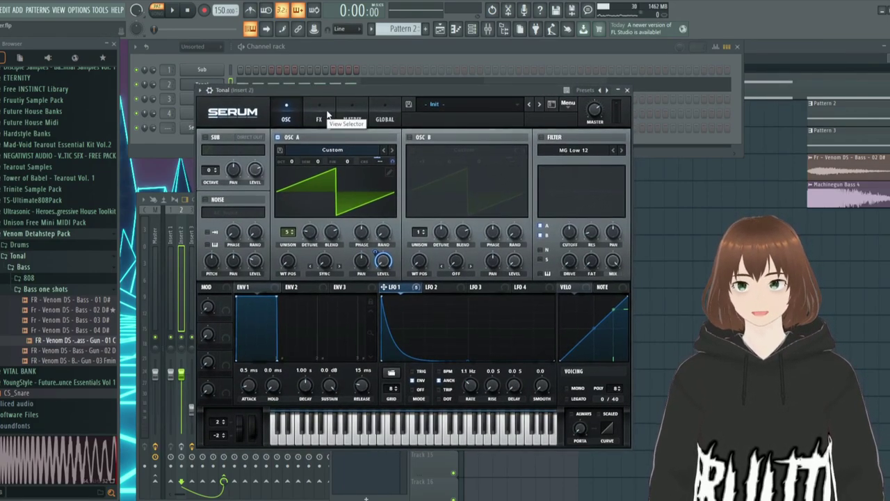
click(327, 114)
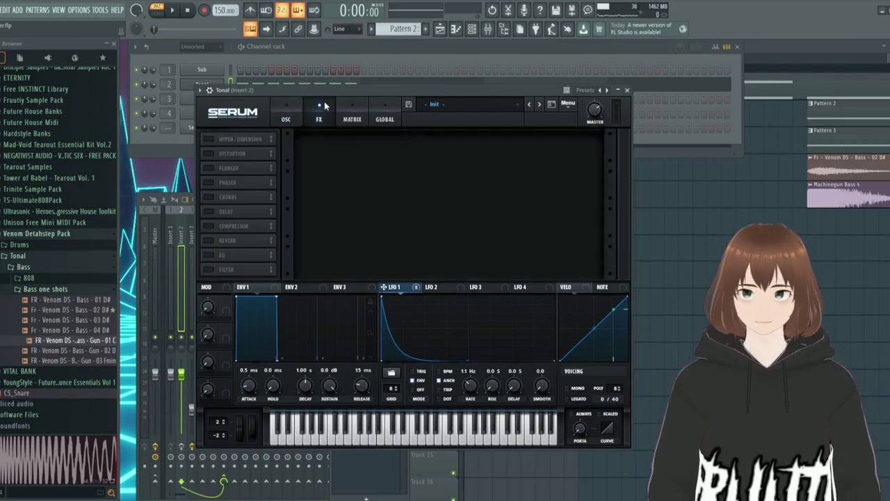
click(286, 107)
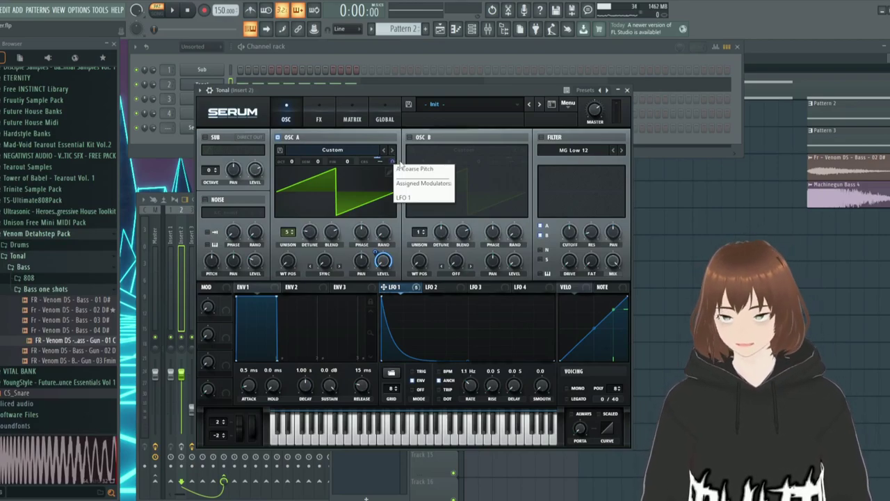
- Switch on the Hyper/Dimension and Distortion effects in the Tonal synth
click(326, 117)
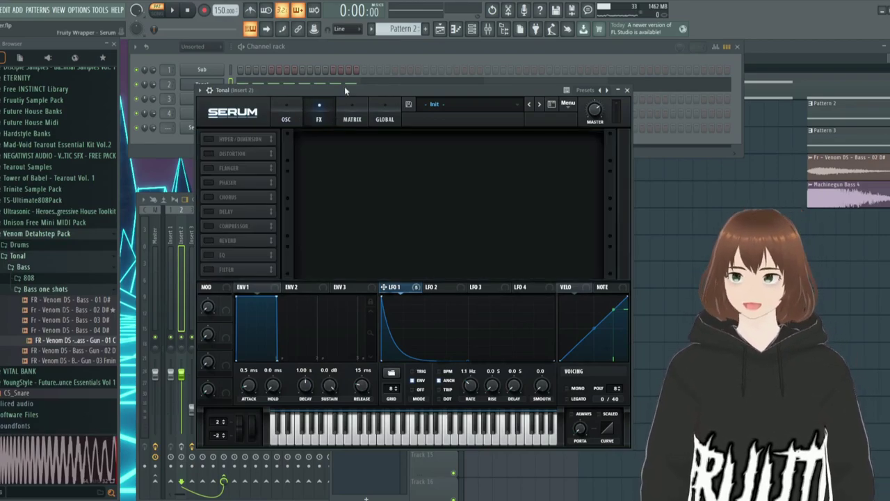
click(209, 139)
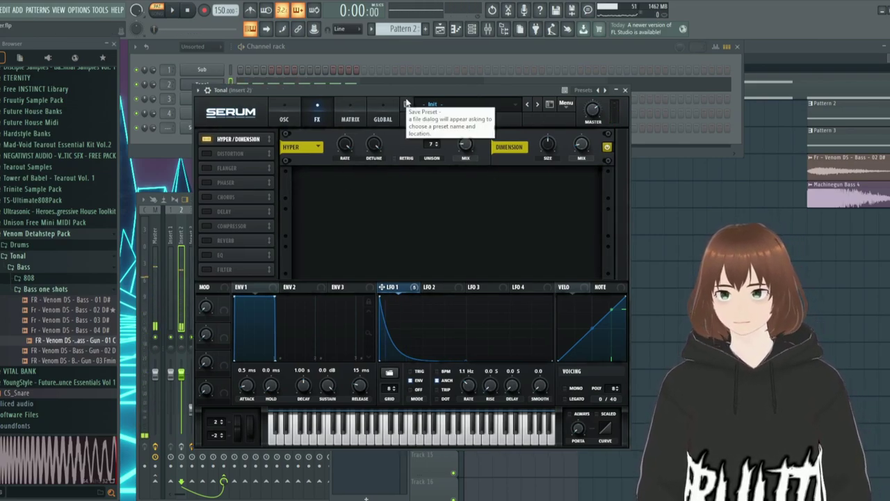
click(209, 153)
drag(369, 90, 366, 91)
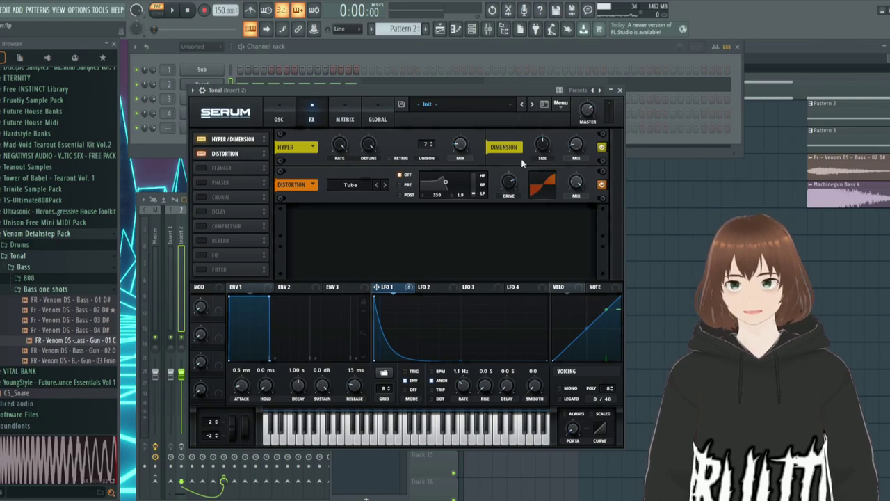
mouse_move(450, 91)
mouse_down()
mouse_move(437, 90)
mouse_move(446, 88)
mouse_up()
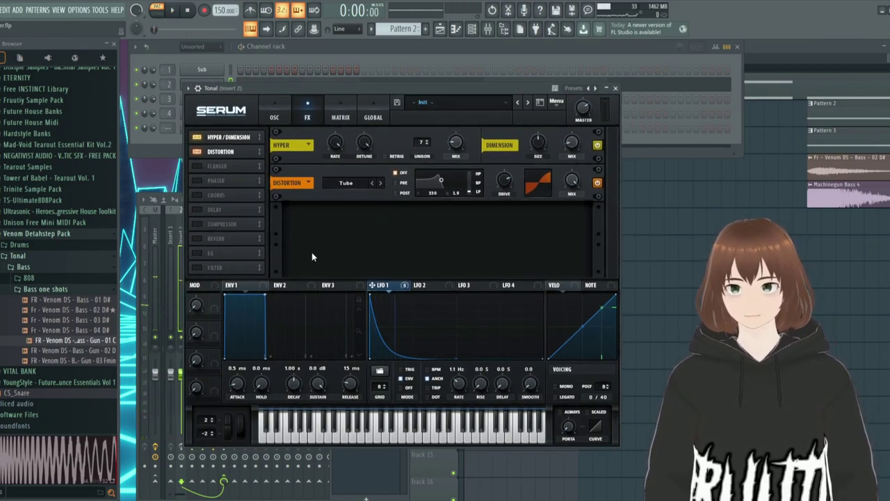
- Switch on the Tonal synth's Compressor and Filter effects and audition the pattern with the full effects rack
click(223, 224)
drag(358, 89, 391, 84)
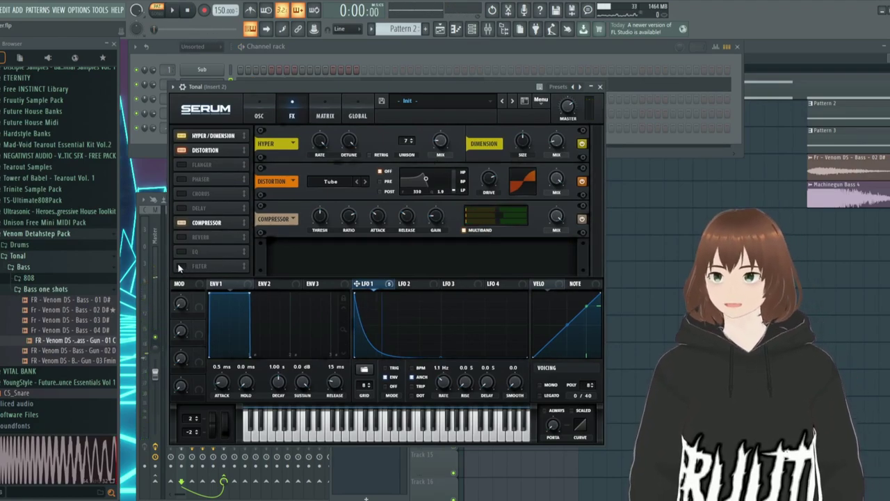
click(179, 268)
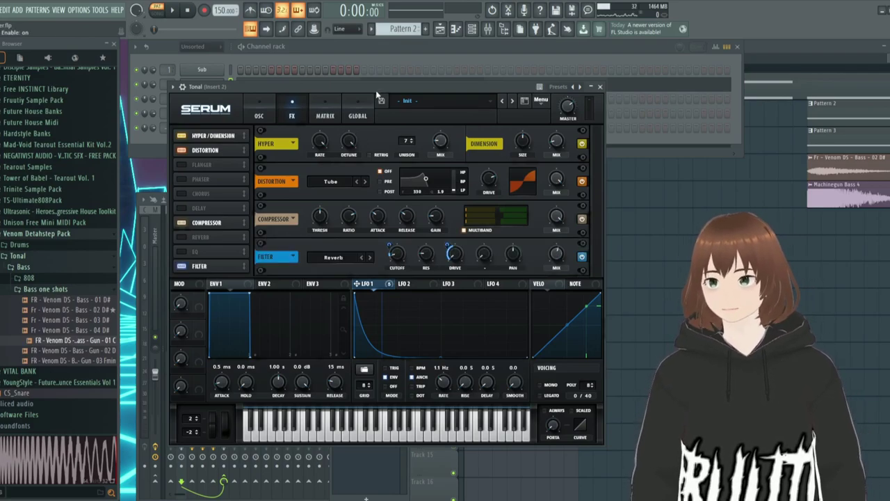
drag(376, 90, 367, 85)
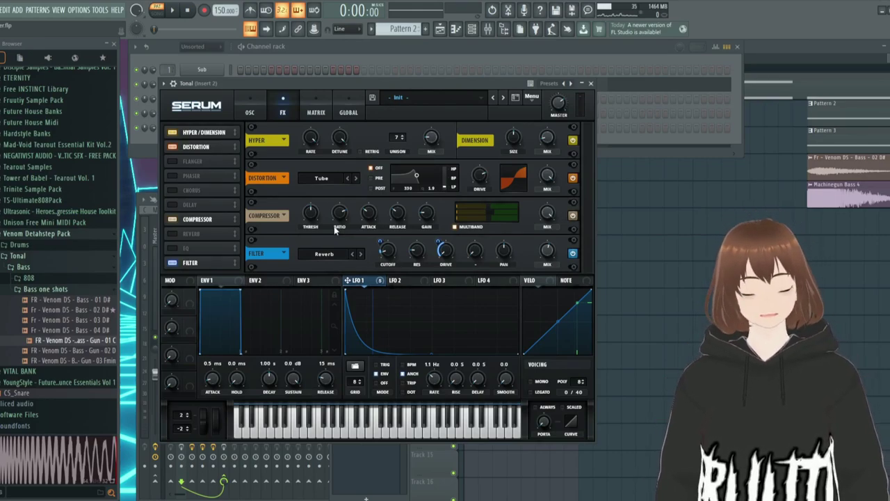
key(space)
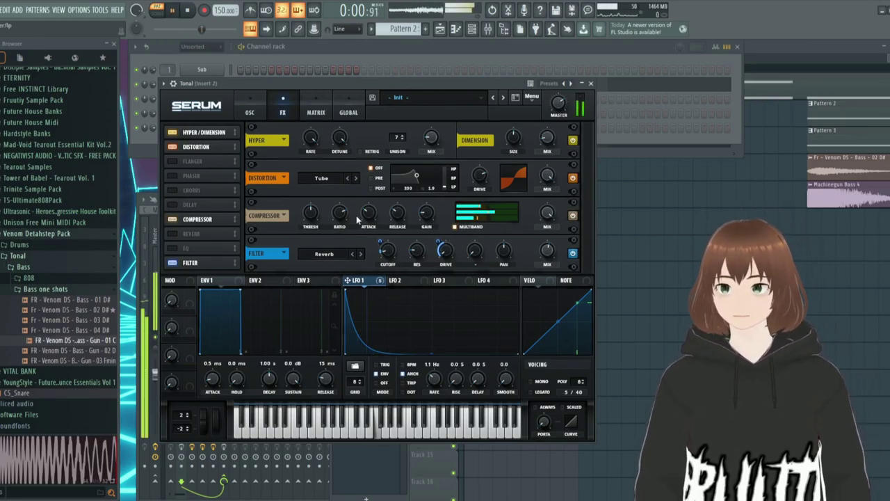
key(space)
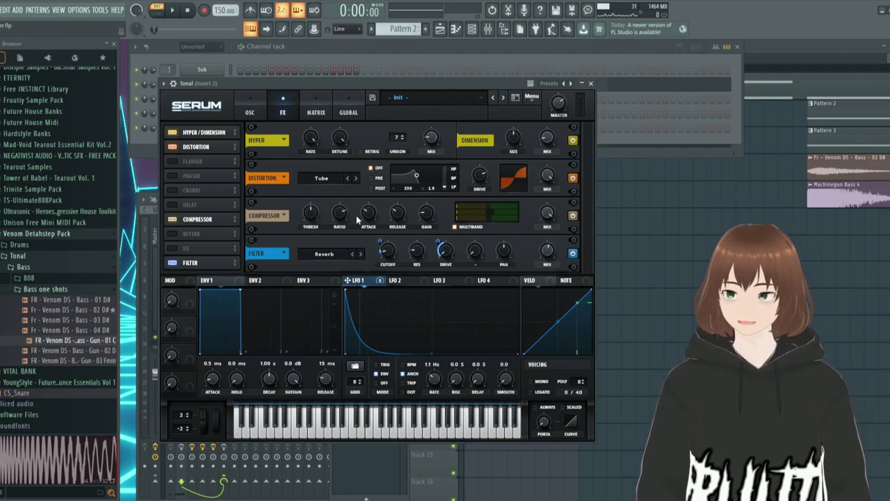
- Close the Tonal synth and open Fruity Reeverb 2 from the effect slots of mixer Insert 2
key(Escape)
click(353, 187)
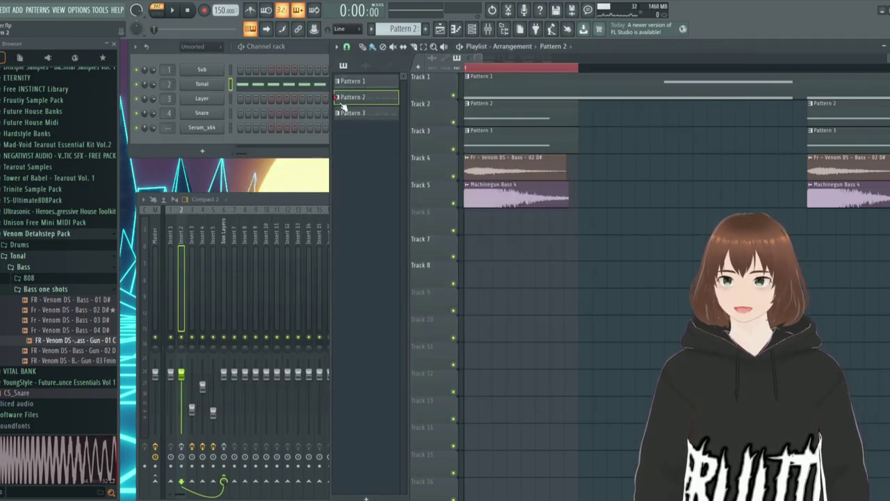
click(185, 247)
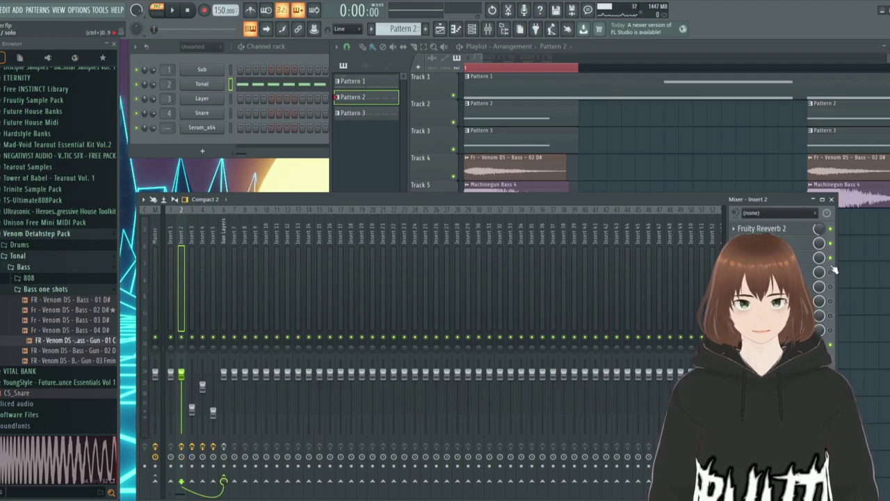
click(765, 229)
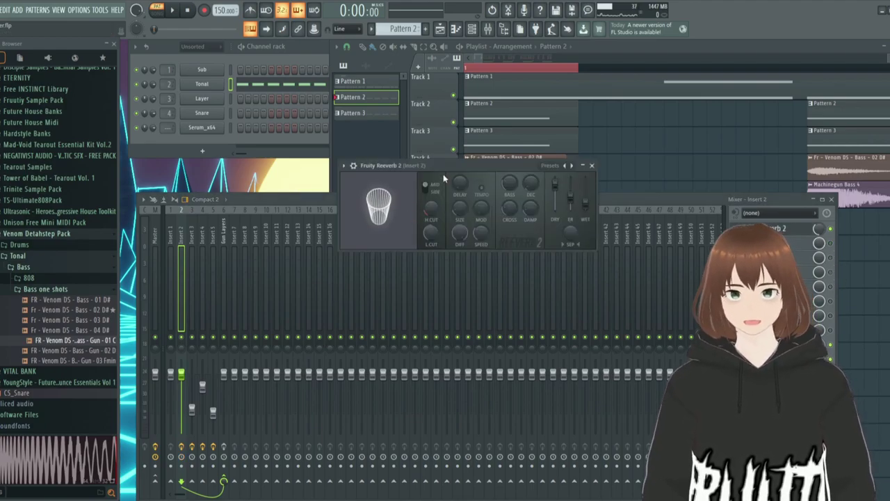
drag(442, 172, 421, 164)
- Examine the layered bass pattern and audio clips across the playlist arrangement
scroll(499, 146, down, 5)
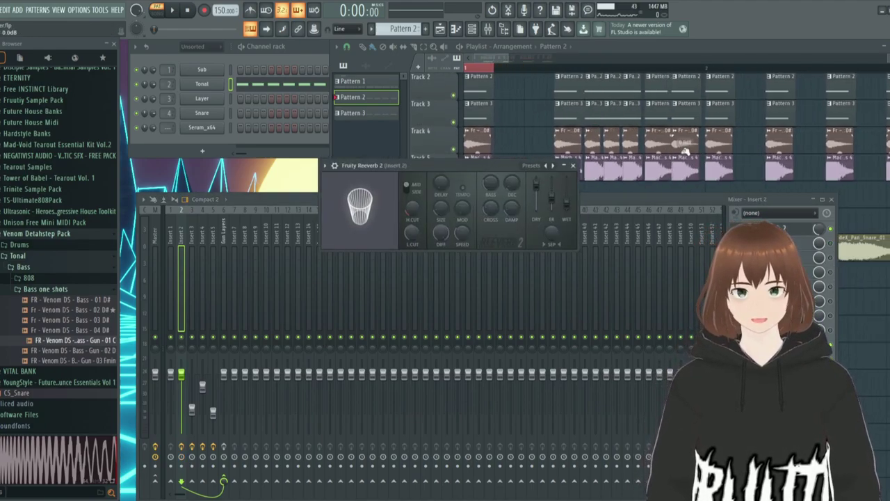
scroll(684, 151, up, 1)
scroll(644, 122, up, 3)
scroll(738, 133, down, 3)
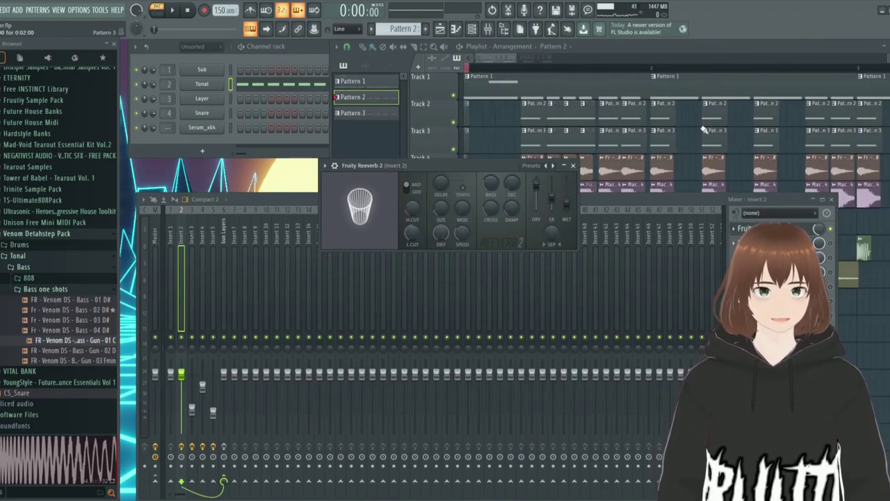
scroll(719, 134, up, 2)
drag(437, 167, 320, 167)
scroll(459, 119, up, 4)
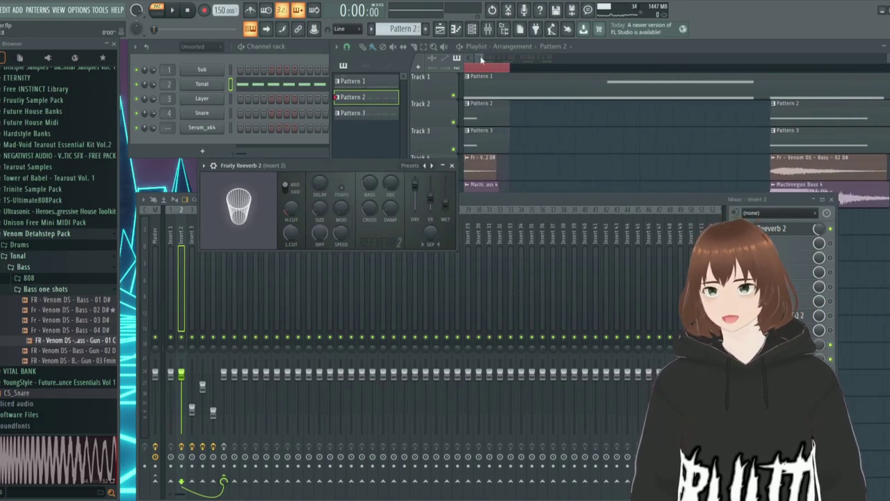
drag(480, 57, 476, 57)
- Bring the Fruity Reeverb 2 settings into view, audition the Tonal pattern and close the reverb
drag(305, 164, 423, 158)
click(292, 198)
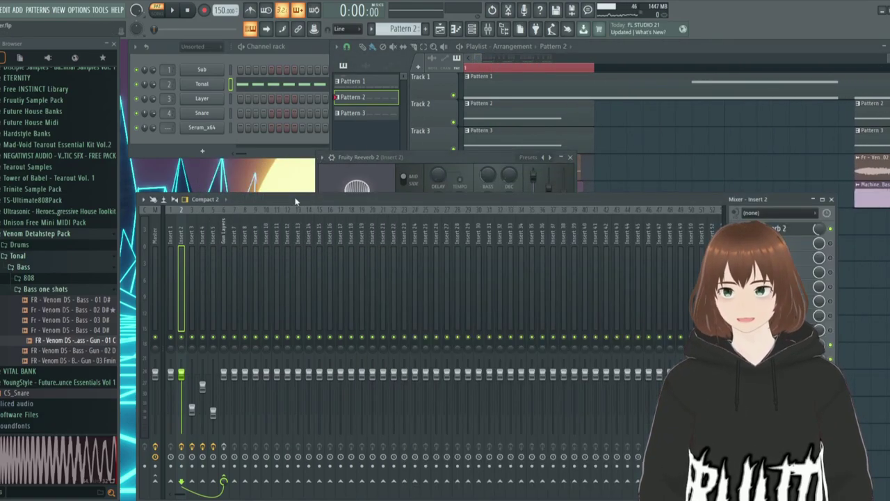
drag(336, 170, 298, 165)
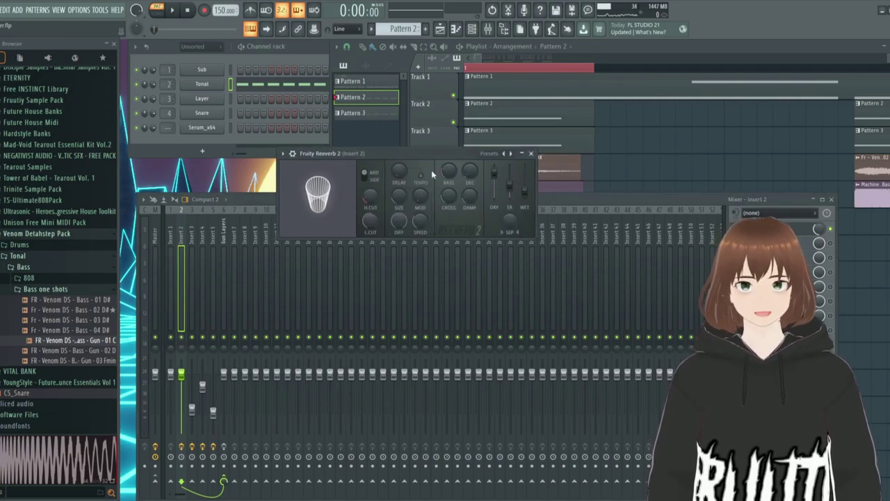
key(space)
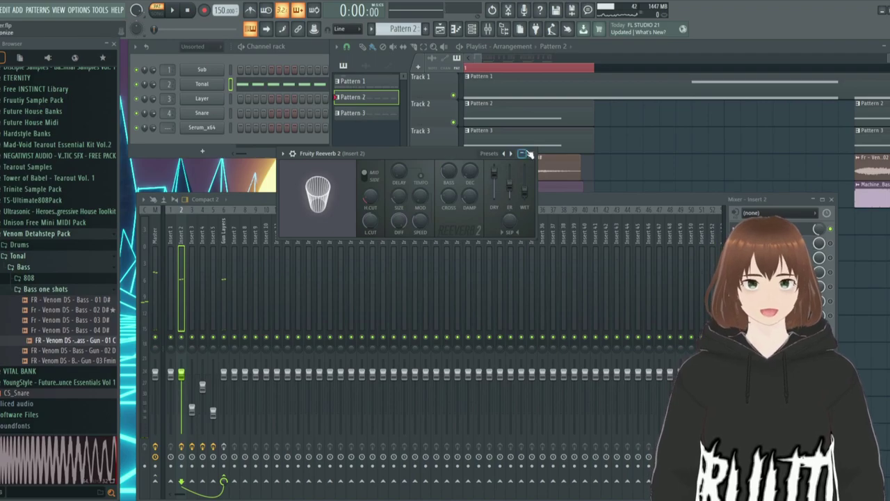
click(531, 153)
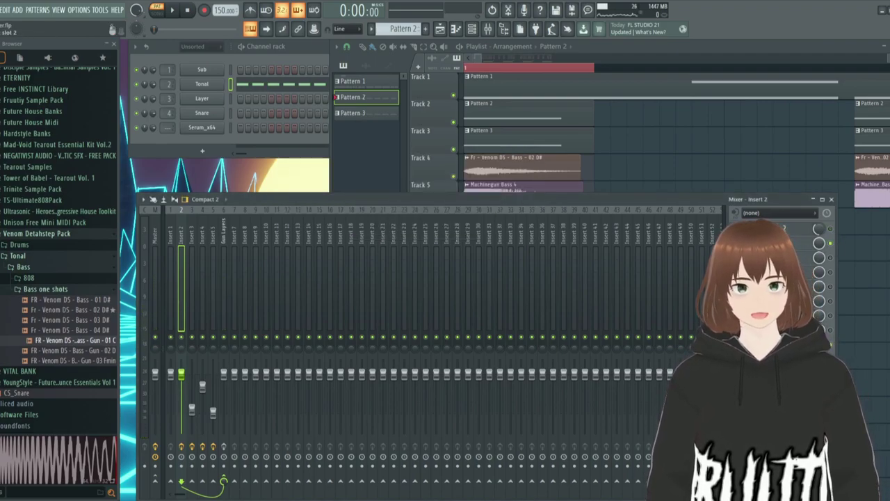
- Open the first Disperser in slot 2 of Insert 2, examine its settings and audition the Tonal pattern through it
click(789, 248)
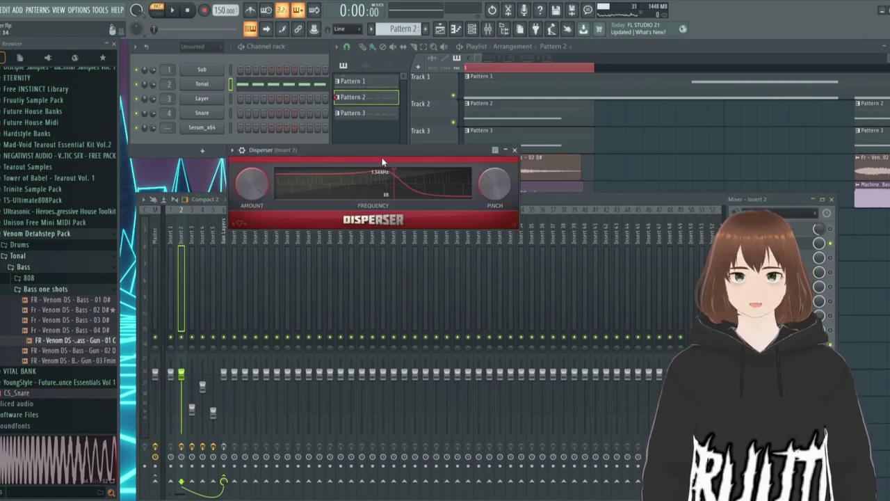
drag(383, 165, 394, 150)
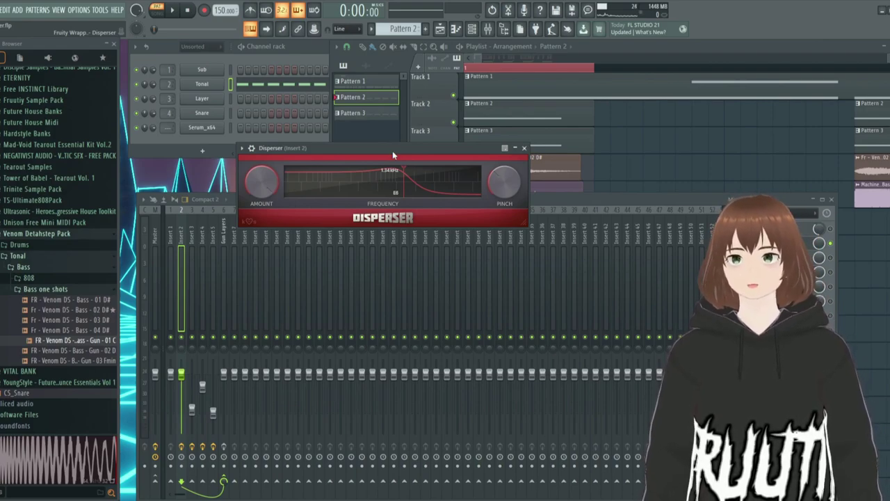
drag(393, 149, 379, 140)
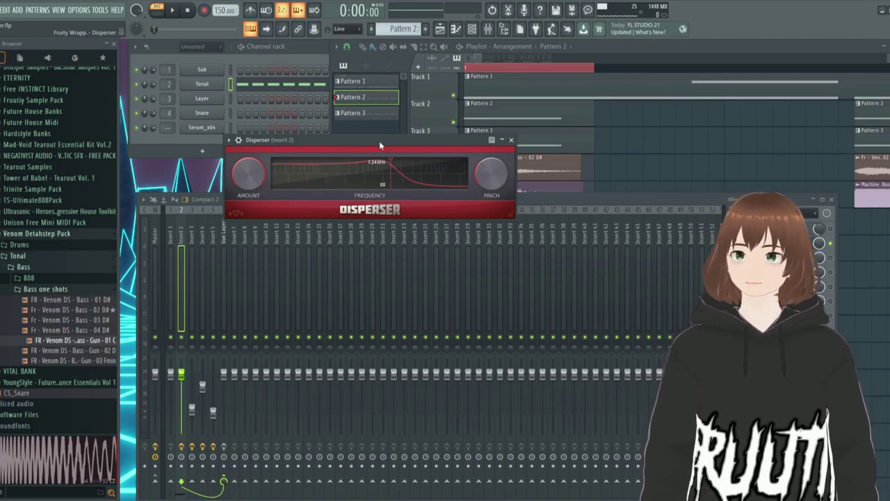
drag(379, 141, 416, 146)
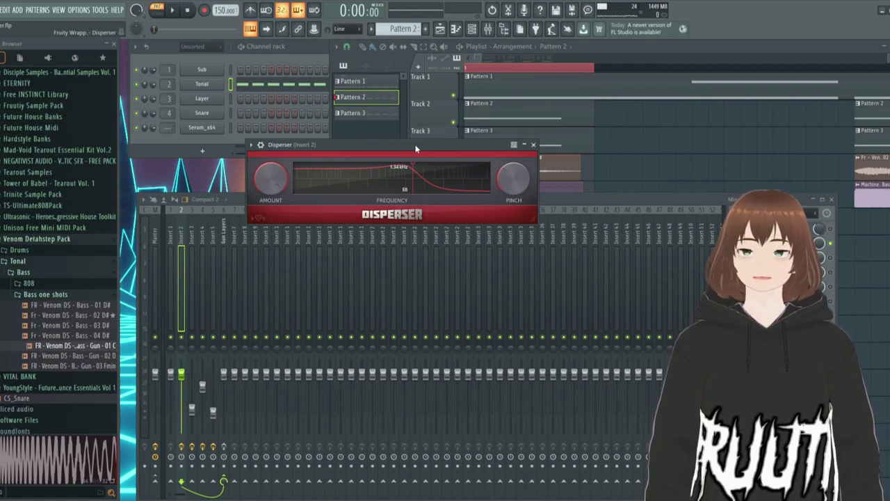
drag(416, 148, 409, 151)
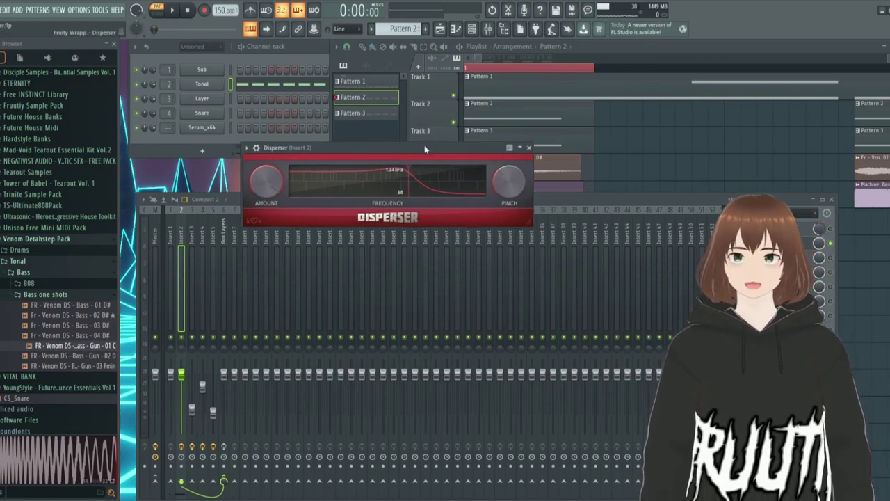
drag(427, 147, 451, 155)
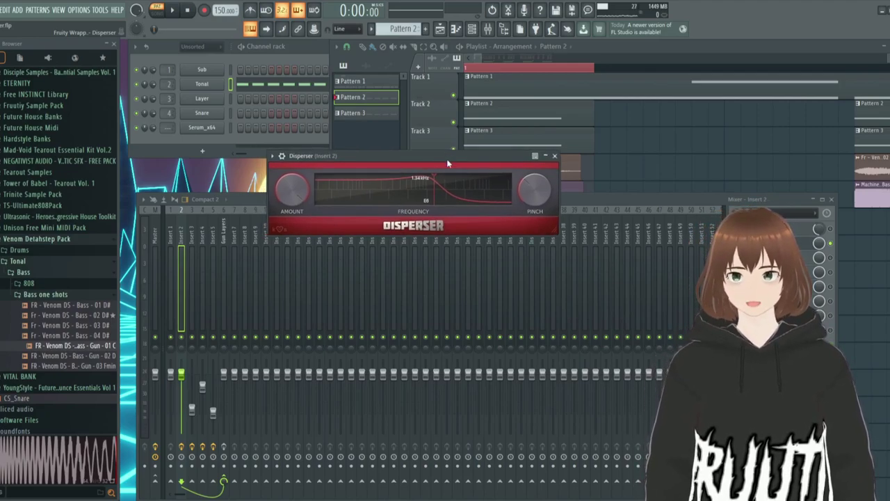
key(space)
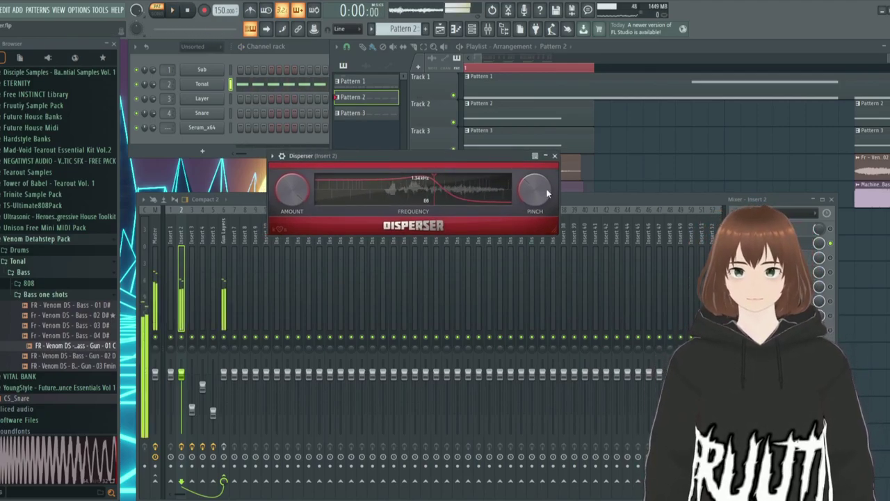
key(space)
- Open and switch on the second Disperser in slot 3 of Insert 2, and audition the Tonal pattern with it
click(782, 258)
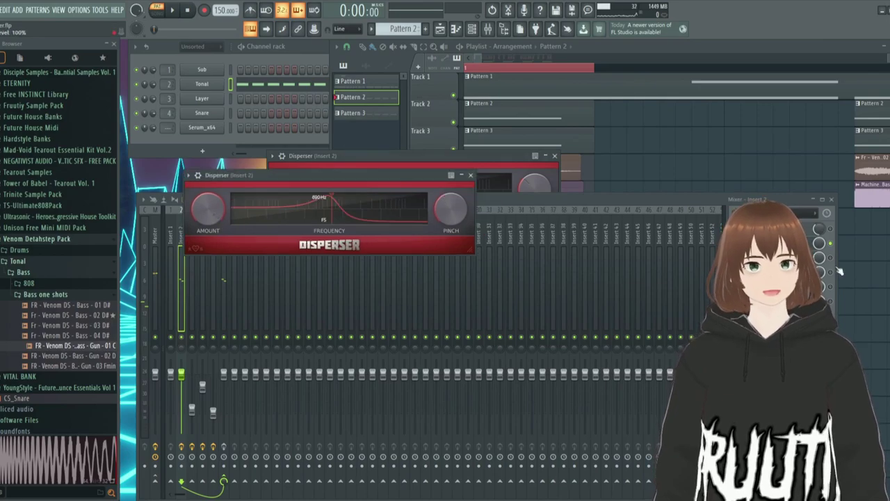
click(831, 258)
double_click(307, 174)
drag(306, 175, 294, 162)
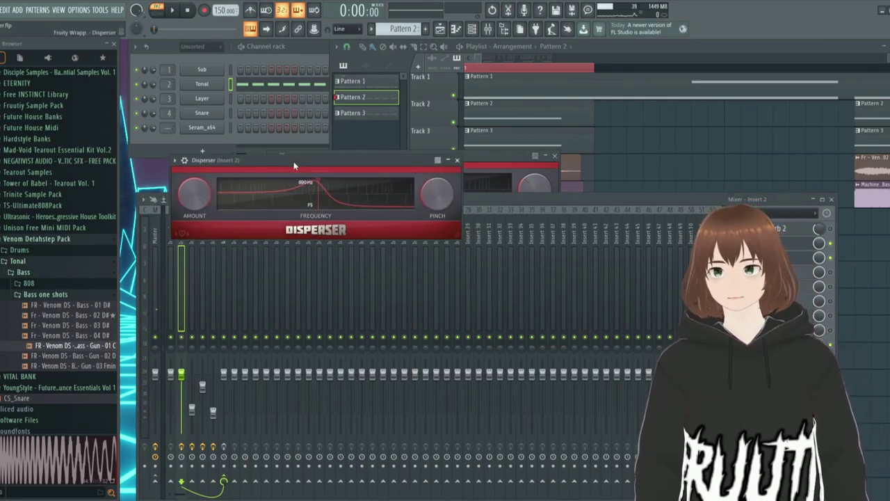
drag(480, 161, 579, 130)
key(space)
mouse_move(344, 157)
mouse_down()
mouse_move(371, 157)
mouse_move(331, 160)
mouse_up()
key(space)
- Open the third Disperser in slot 4 of Insert 2 and audition the Tonal pattern with all three Dispersers
click(785, 272)
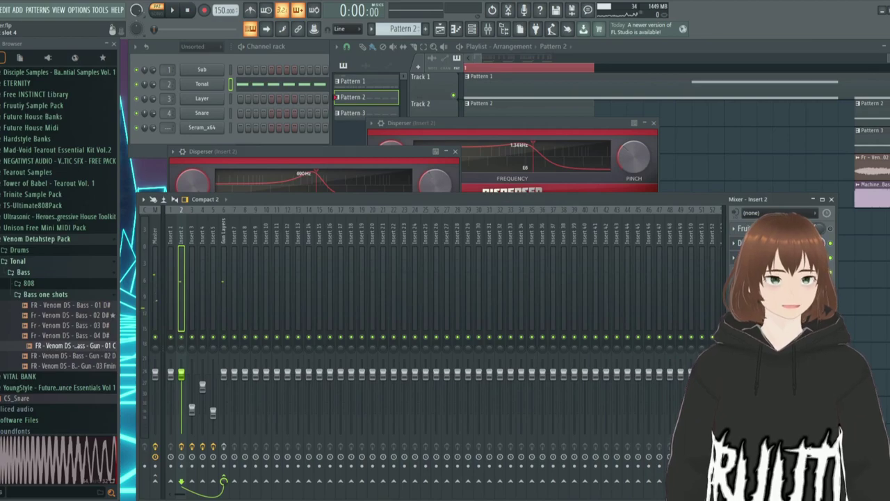
drag(304, 139, 478, 158)
drag(540, 155, 530, 154)
key(space)
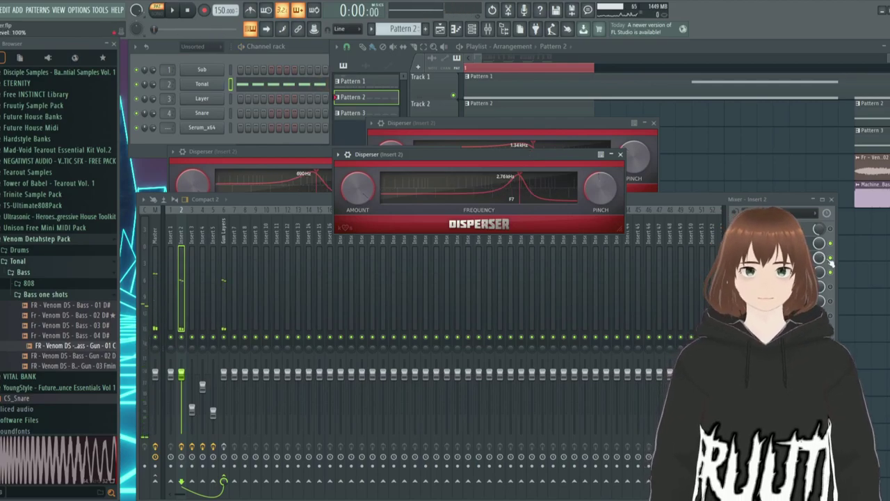
- Switch on OTT in slot 5 of Insert 2, open its settings and audition the compressed Tonal pattern
click(834, 295)
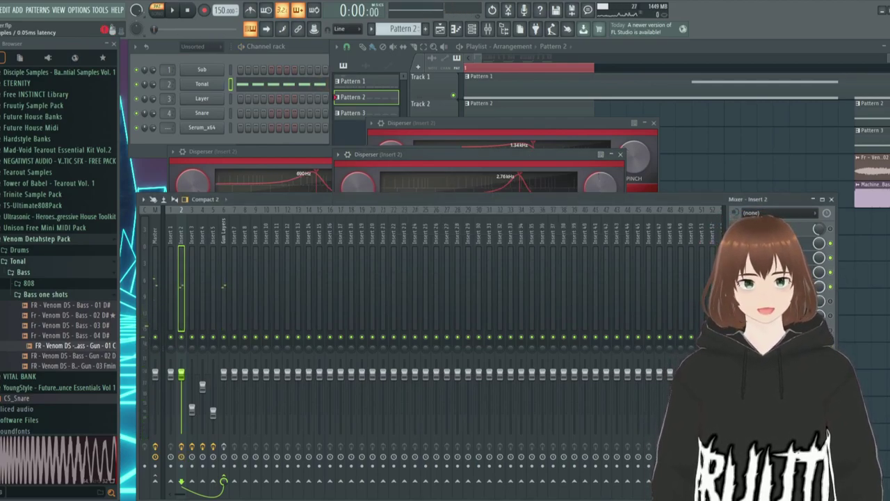
click(772, 287)
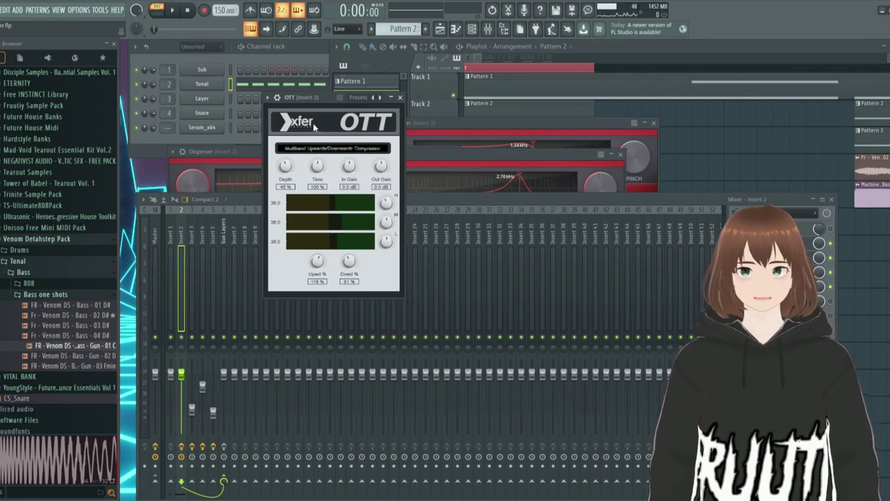
drag(318, 100, 353, 112)
key(space)
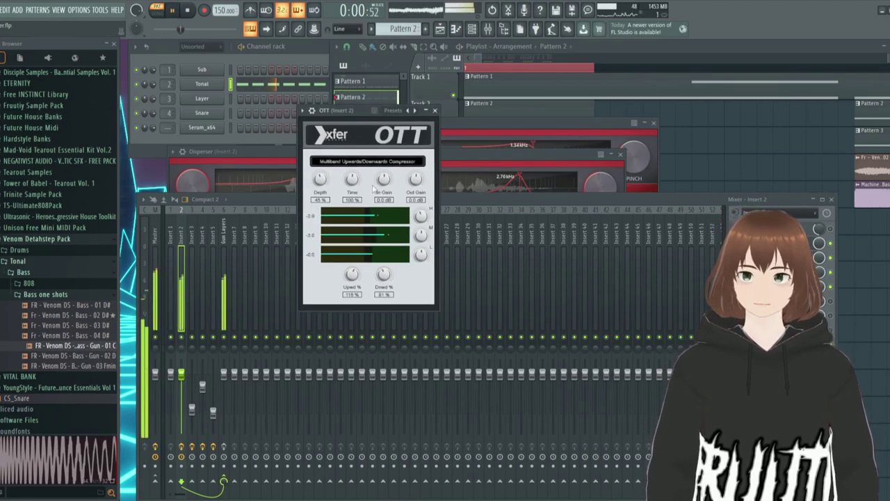
key(space)
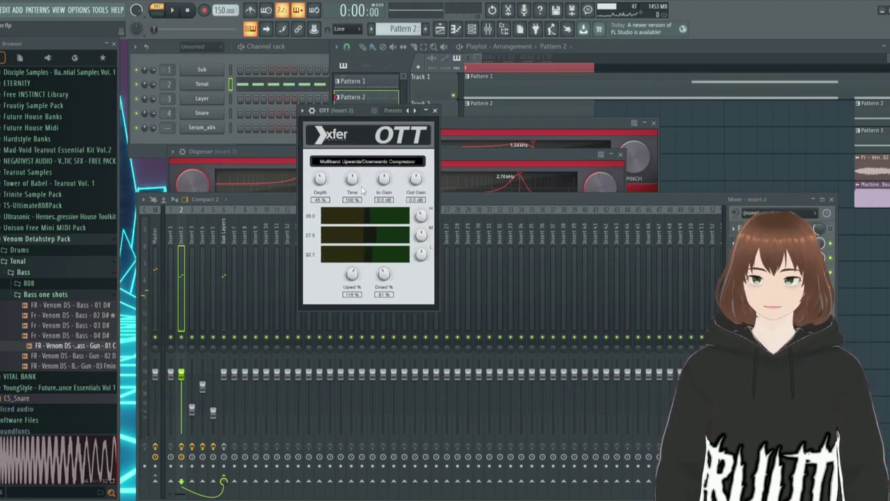
- Open kHs Distortion in slot 6 of Insert 2, audition the Tonal pattern and examine the Dynamics control
click(773, 301)
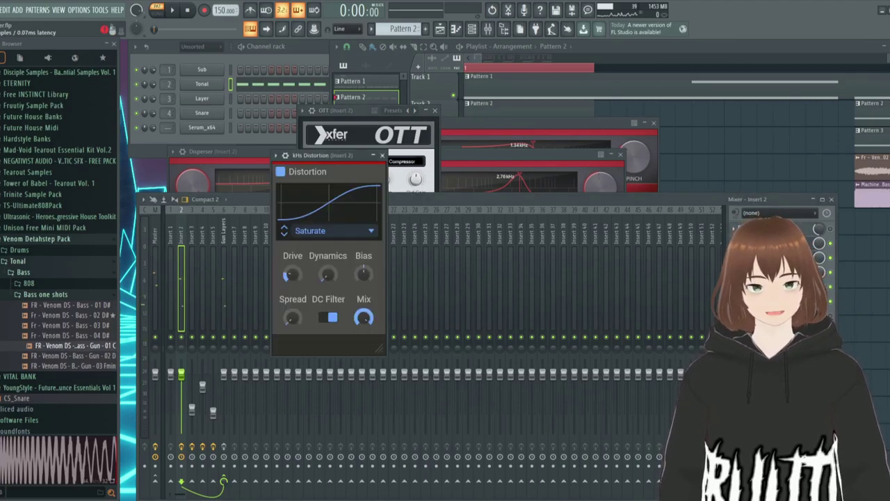
key(space)
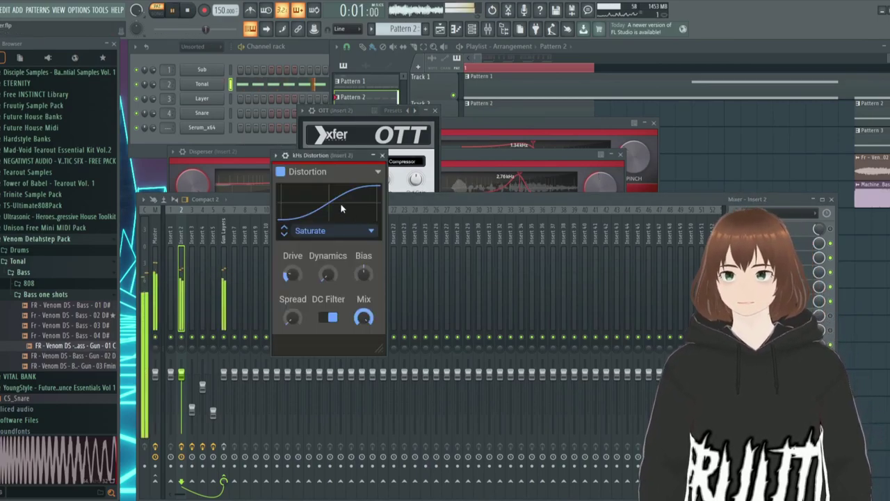
key(space)
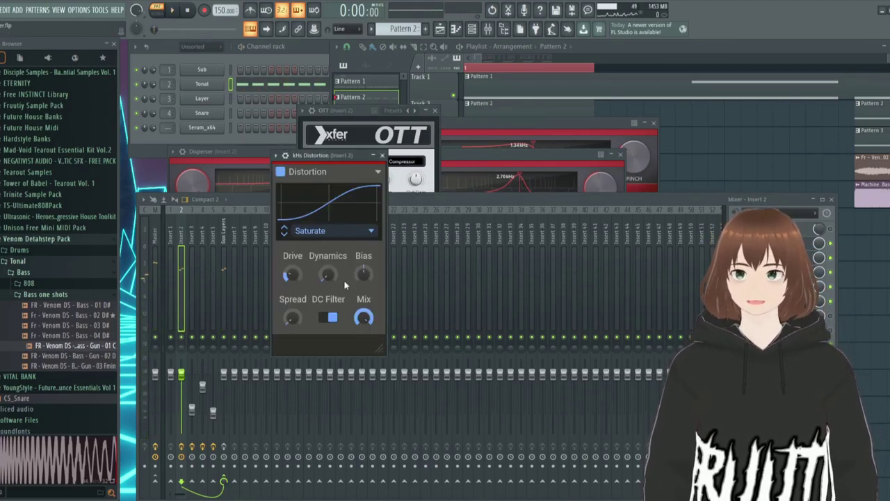
drag(314, 155, 317, 154)
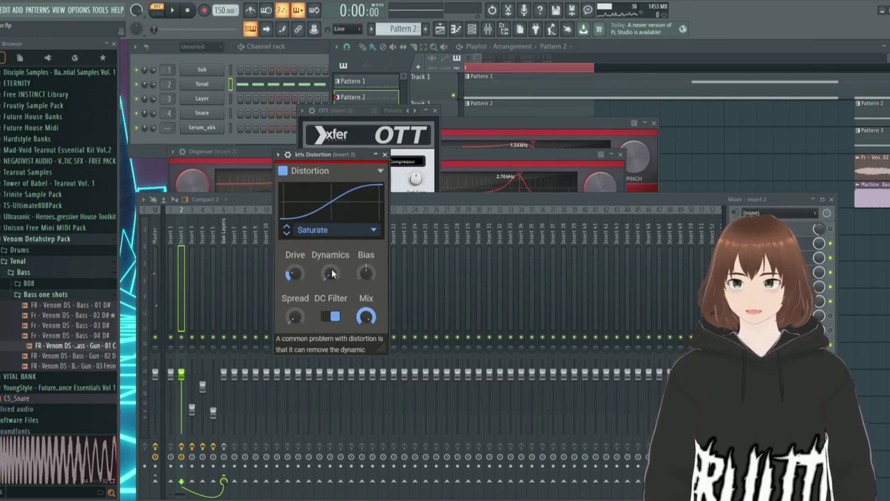
click(331, 272)
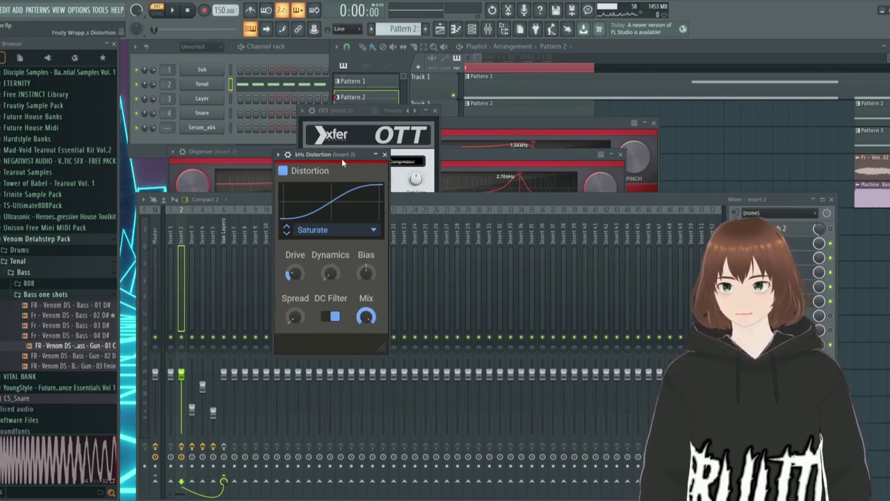
- Move the kHs Distortion window slightly aside and audition the distorted Tonal pattern
drag(343, 157, 337, 157)
key(space)
key(space)
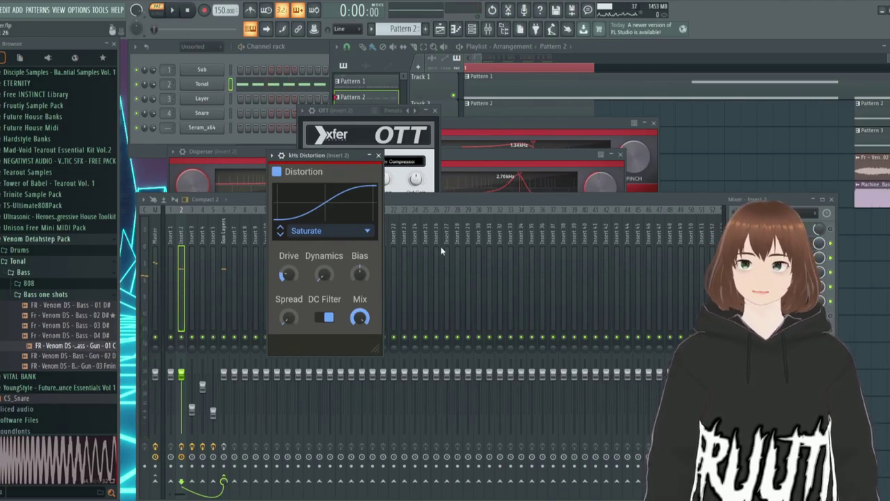
- Switch on and open Fruity Parametric EQ 2 in slot 7 of Insert 2, examine its band 2 low cut and audition the Tonal pattern
click(773, 301)
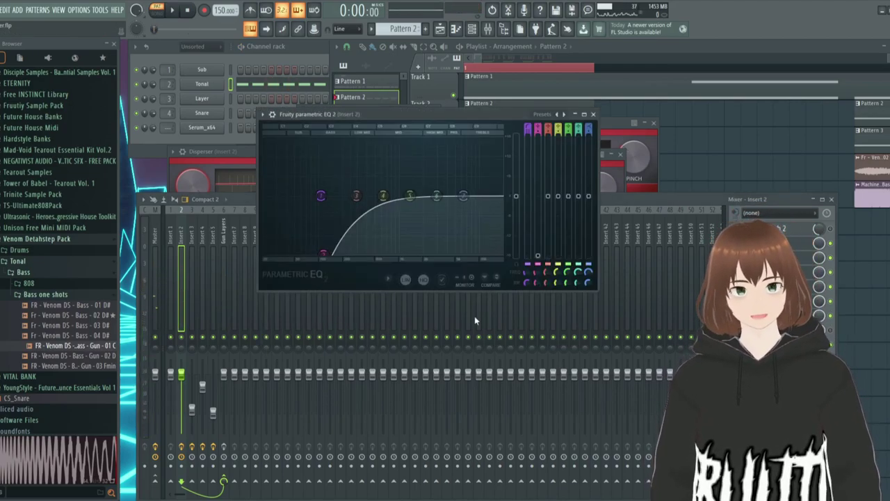
mouse_move(325, 256)
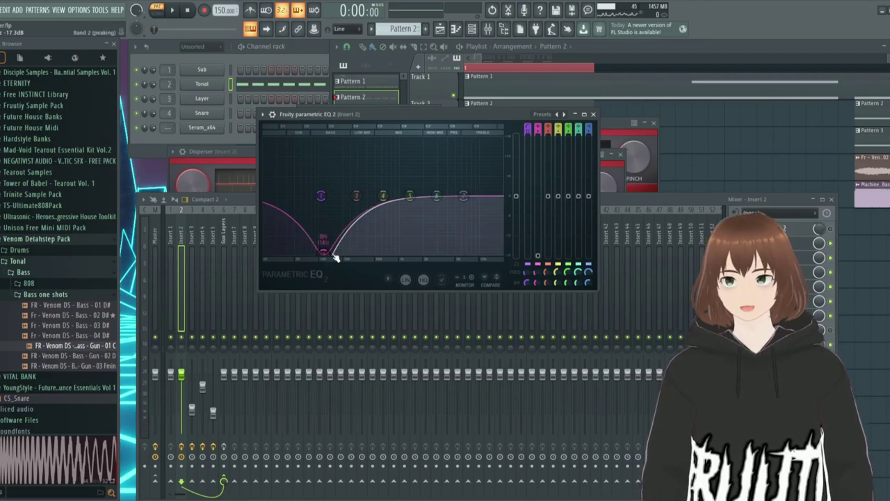
scroll(336, 258, down, 3)
key(space)
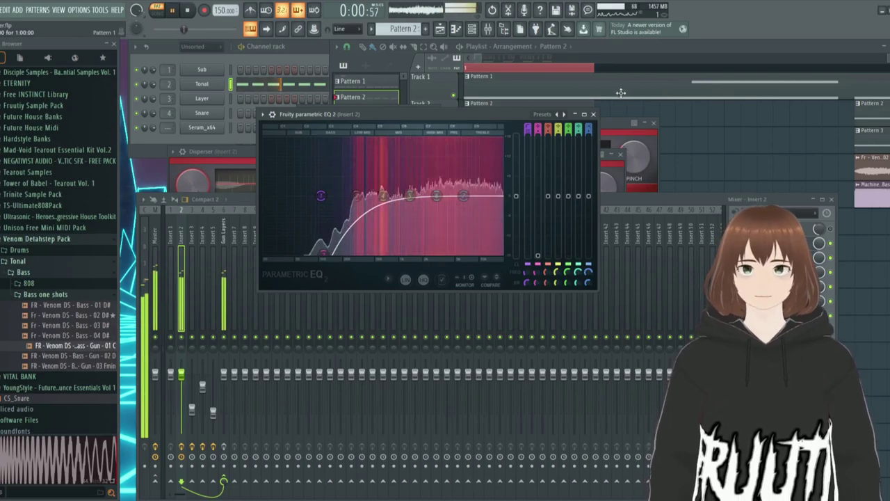
key(space)
- Open Fruity WaveShaper in slot 8 of Insert 2 and audition the Tonal pattern through its curve
click(772, 330)
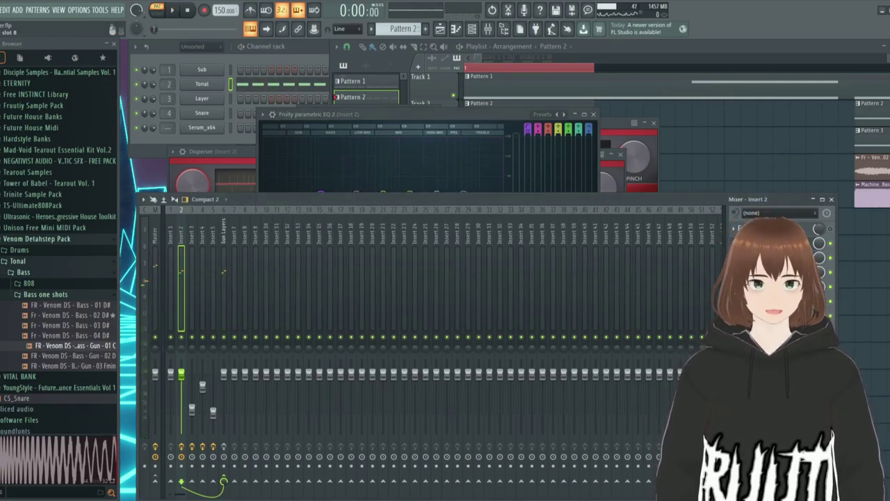
click(772, 331)
key(space)
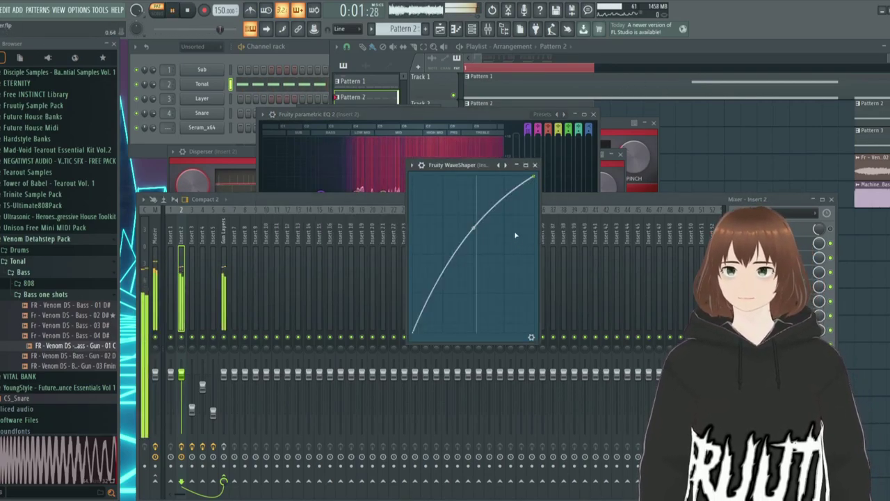
key(space)
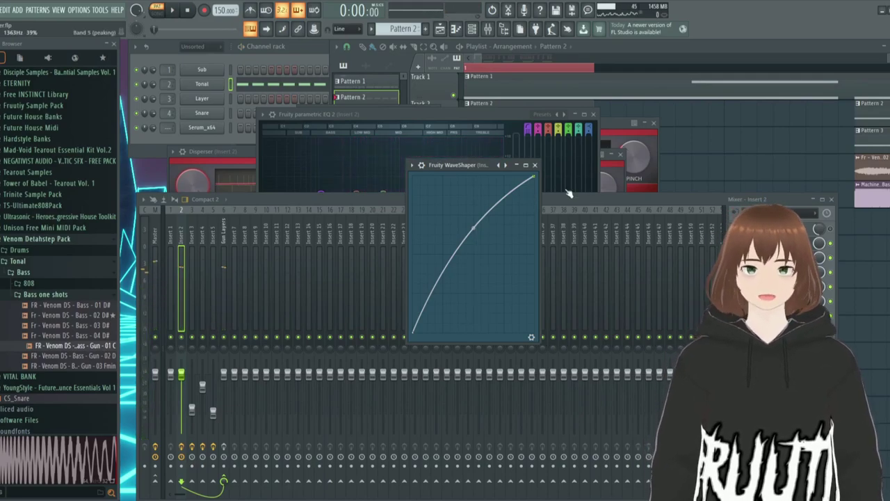
- Switch on Fruity Reeverb 2 in slot 1 of Insert 2, open its settings and audition the Tonal pattern
click(830, 230)
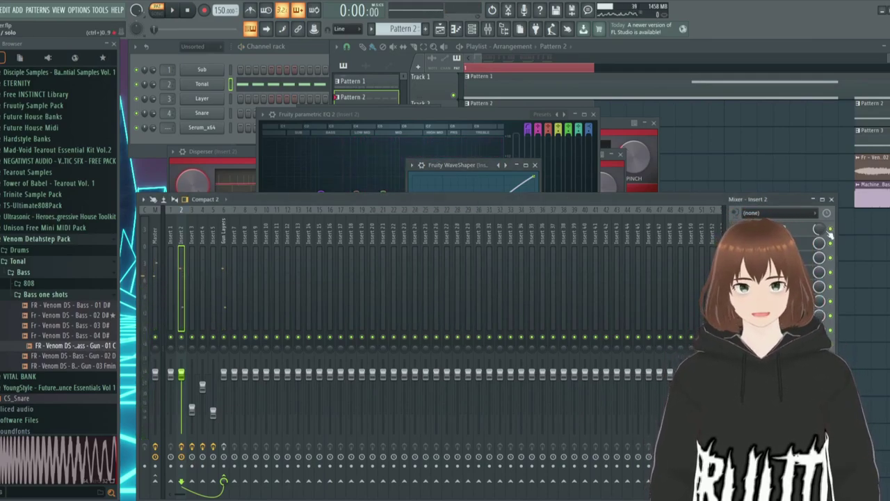
click(793, 233)
key(space)
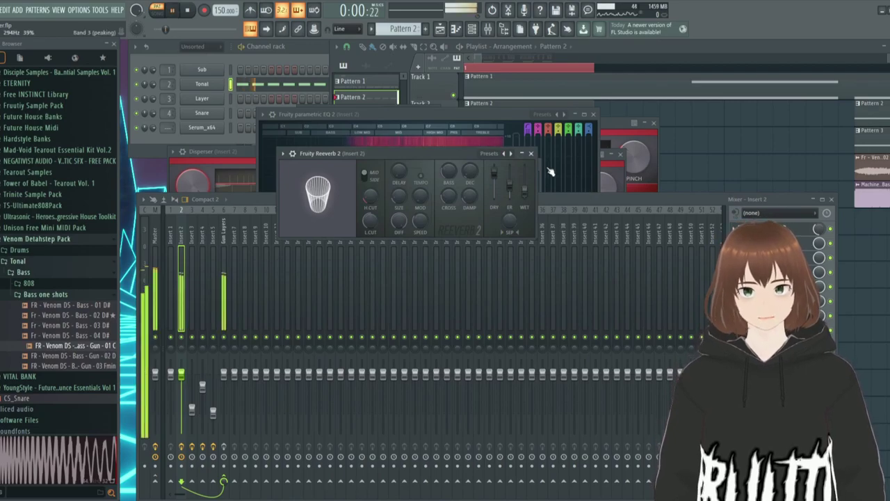
key(space)
- Enable the Gun Layers track's effects and examine its Disperser, kHs Distortion, Parametric EQ 2 and WaveShaper settings one after another
click(224, 276)
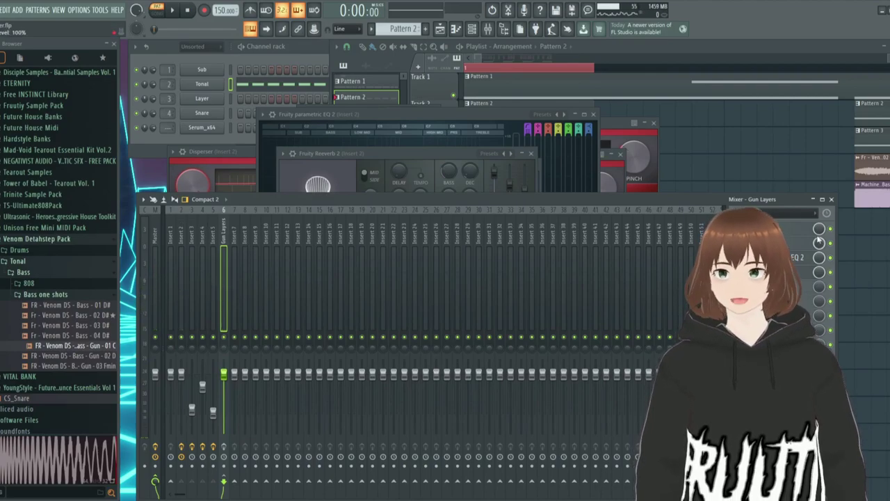
click(772, 243)
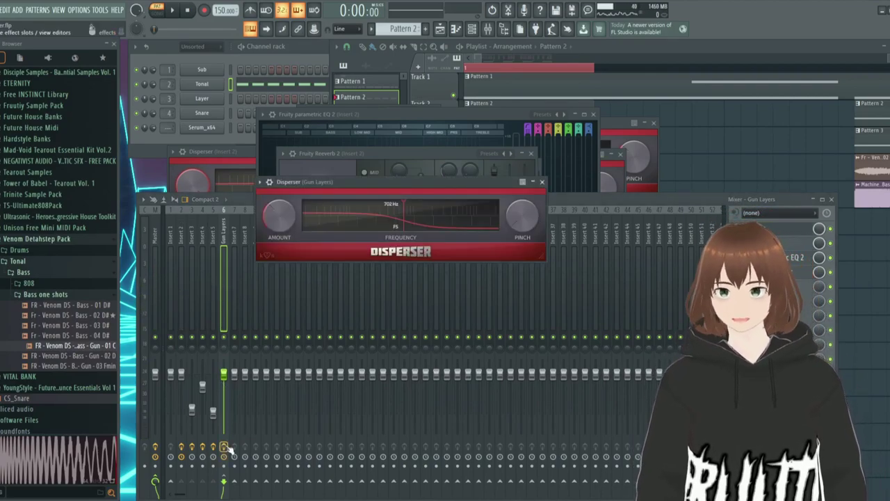
click(790, 247)
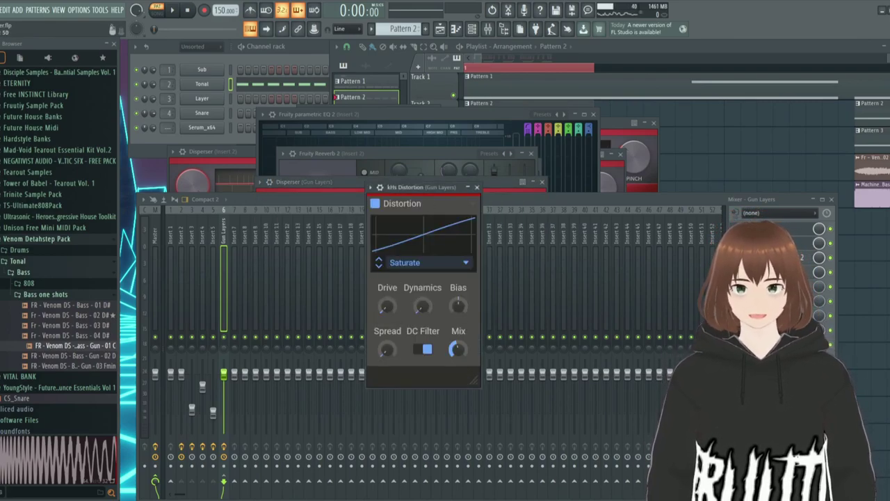
click(783, 258)
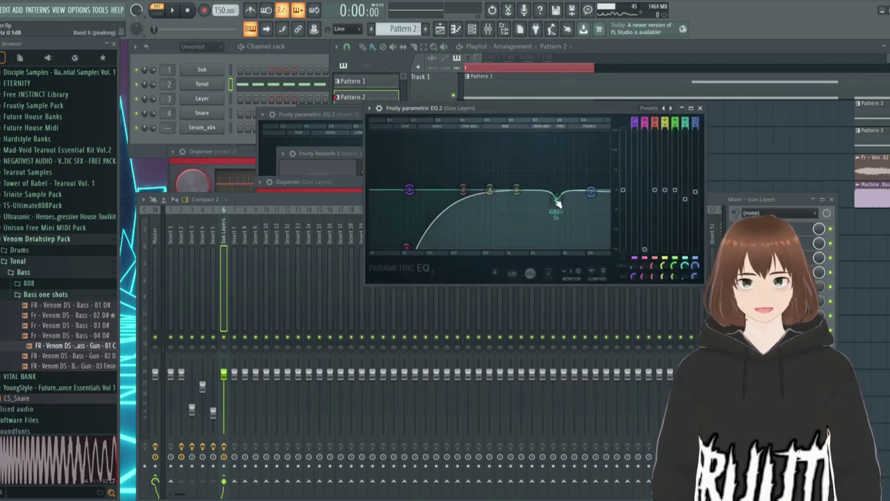
click(782, 272)
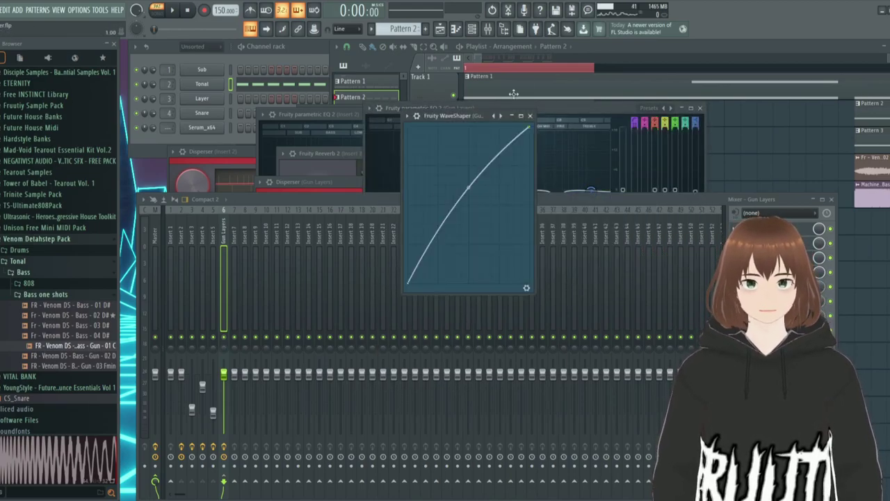
- Close all the open effect windows of Gun Layers and Insert 2
click(529, 116)
click(700, 108)
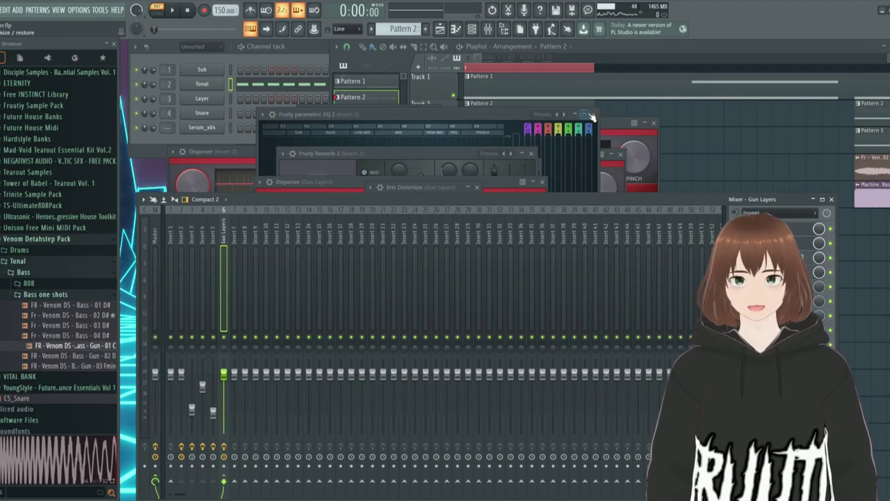
click(592, 114)
click(885, 45)
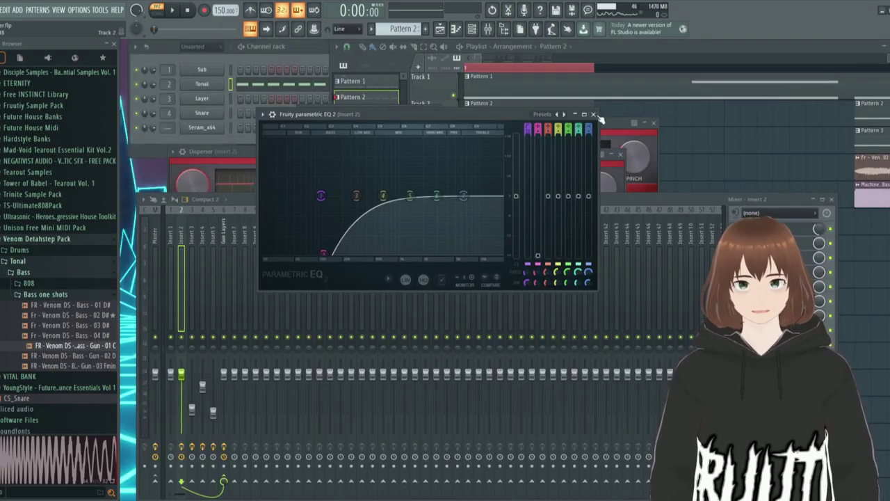
click(593, 114)
click(653, 123)
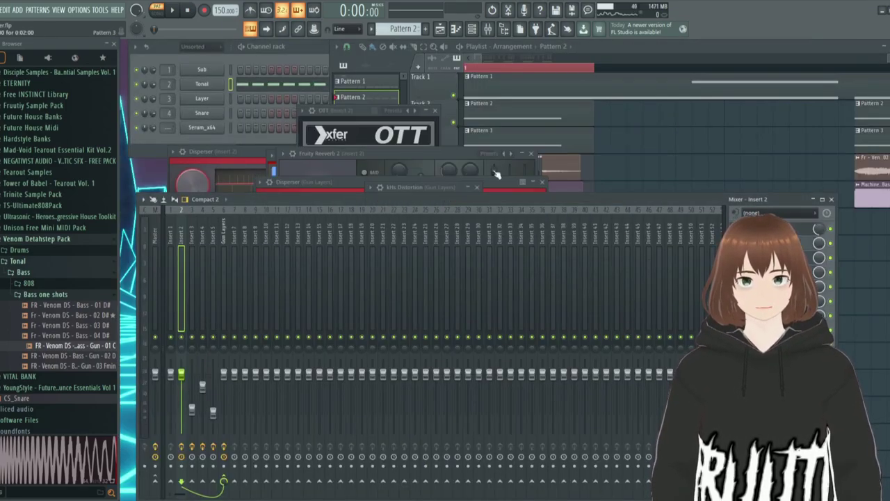
click(533, 154)
click(542, 182)
click(536, 167)
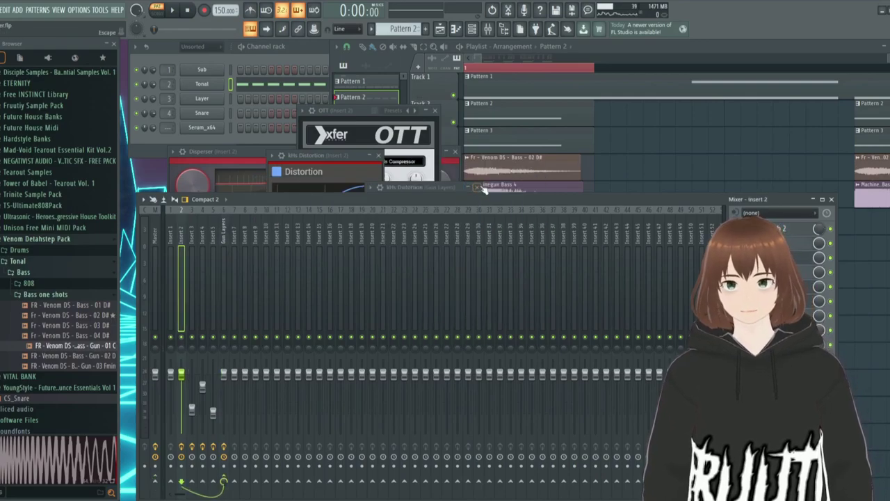
click(477, 188)
click(378, 155)
click(435, 110)
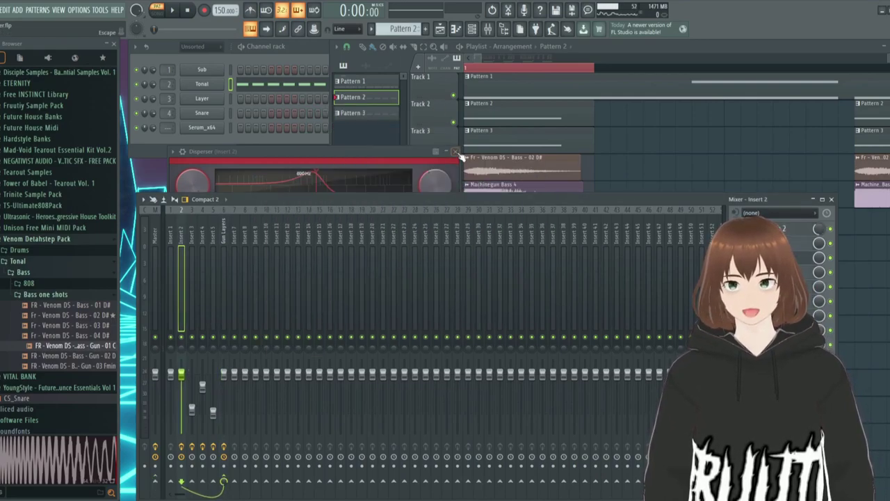
click(456, 151)
- Bring the playlist to the front and audition the Tonal pattern with its complete effects chain
click(383, 158)
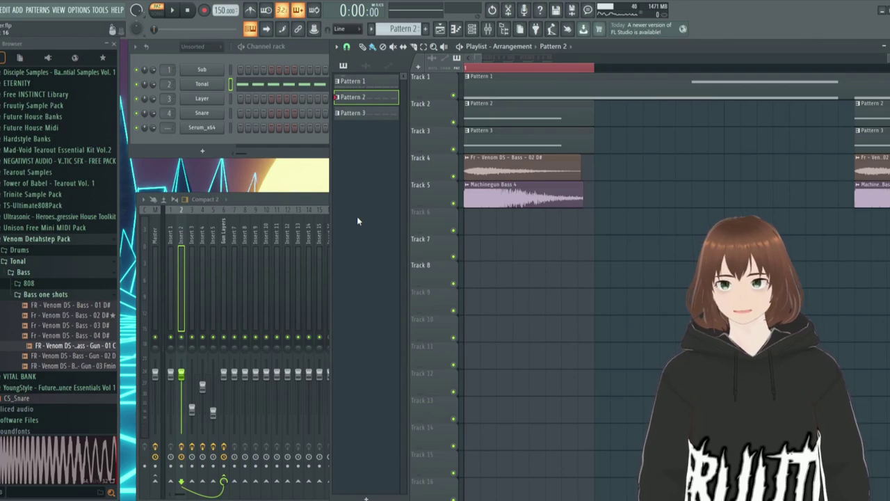
key(space)
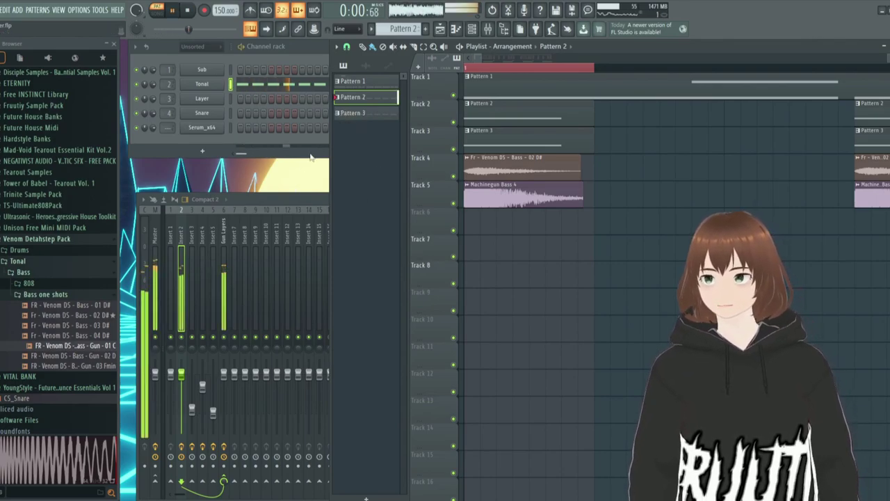
key(space)
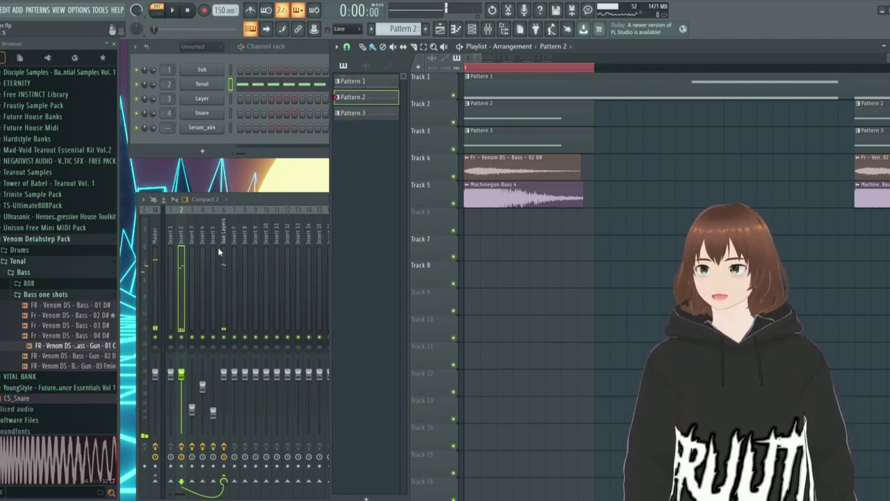
- Select Pattern 3, open the Layer channel's Serum patch and reposition its window for viewing
click(367, 112)
click(201, 101)
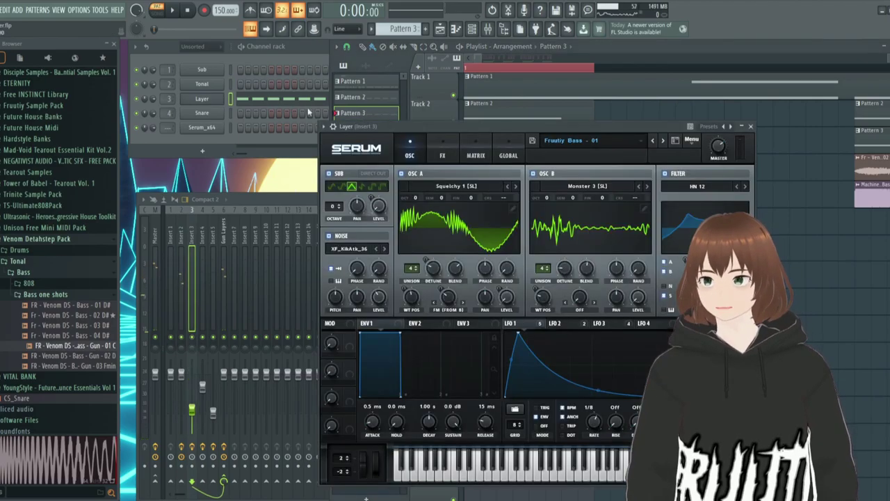
drag(438, 116, 432, 101)
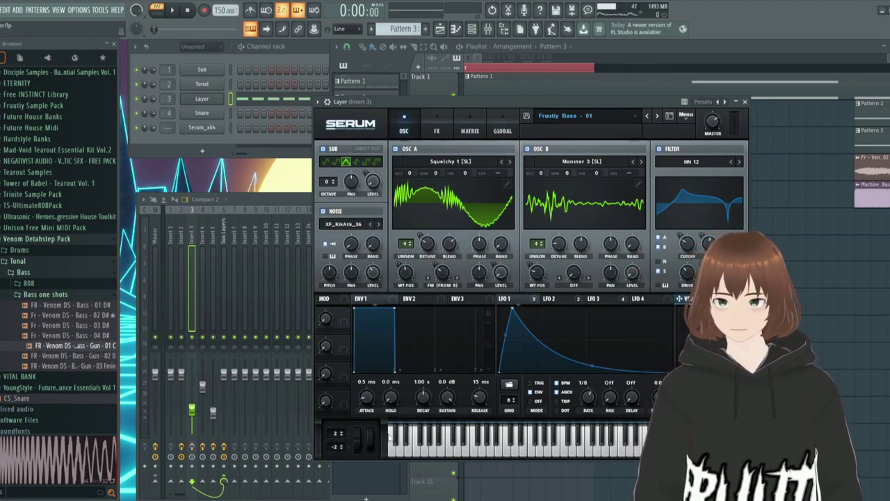
drag(503, 100, 428, 80)
- Examine the repeated F2 notes of the Layer channel in the piano roll, and close it again
key(F7)
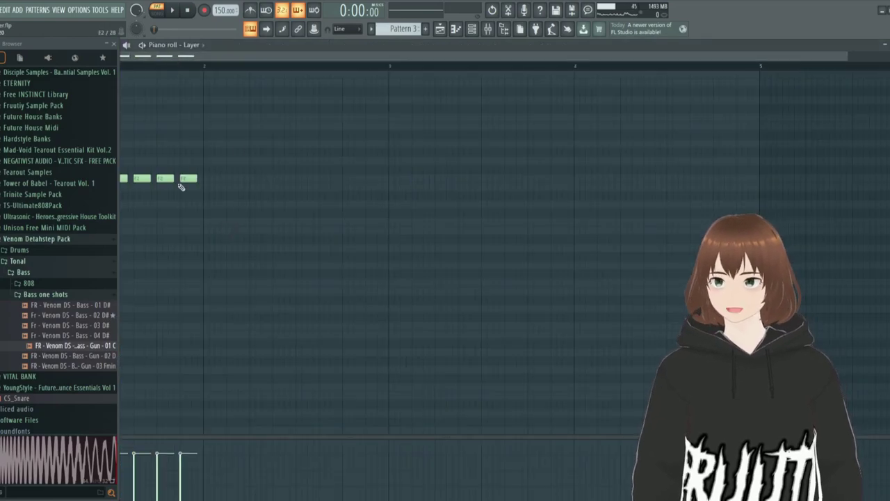
click(117, 44)
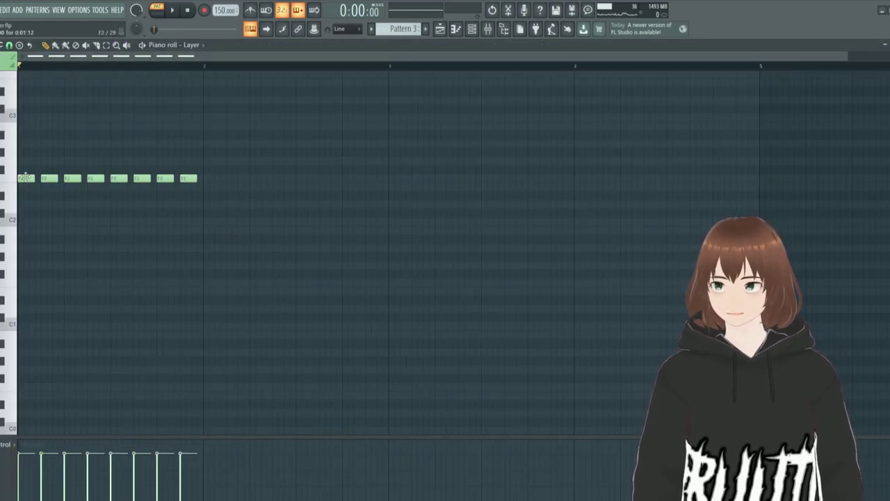
click(25, 178)
click(25, 177)
click(24, 178)
click(24, 178)
click(23, 178)
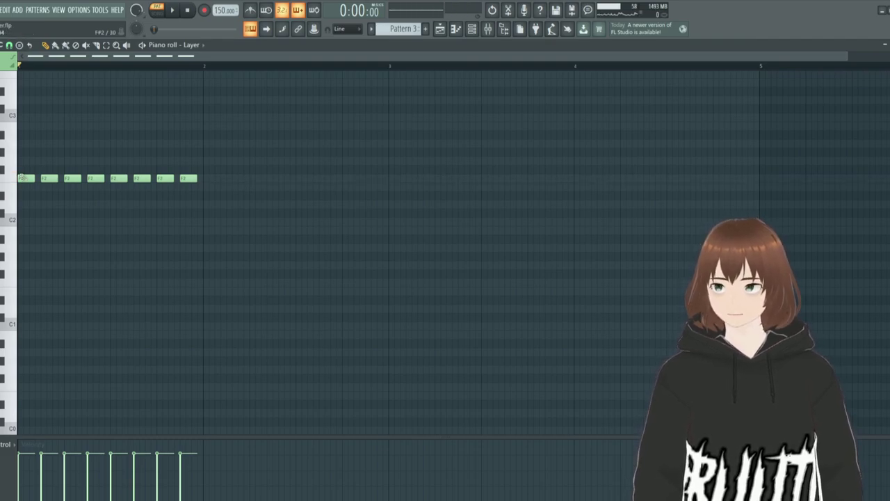
key(F7)
- Close the Layer Serum patch, open Fruity WaveShaper in slot 1 of Insert 3 and audition the Layer pattern
drag(415, 87, 372, 84)
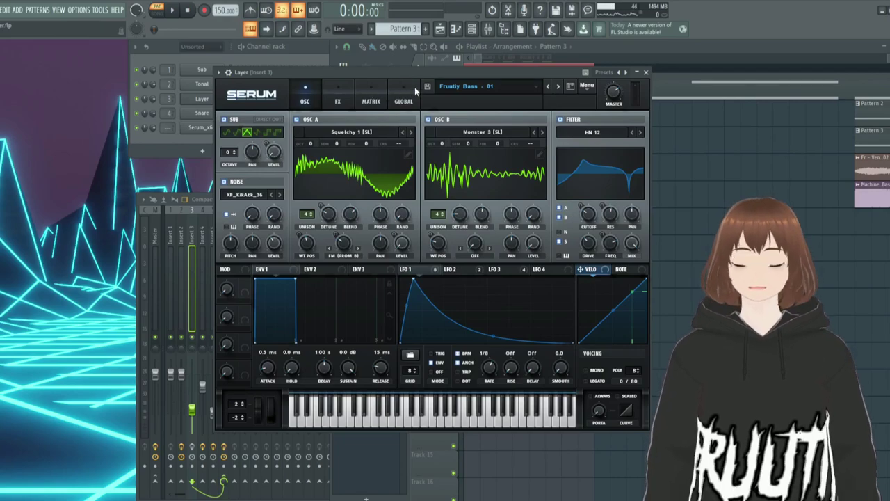
key(Escape)
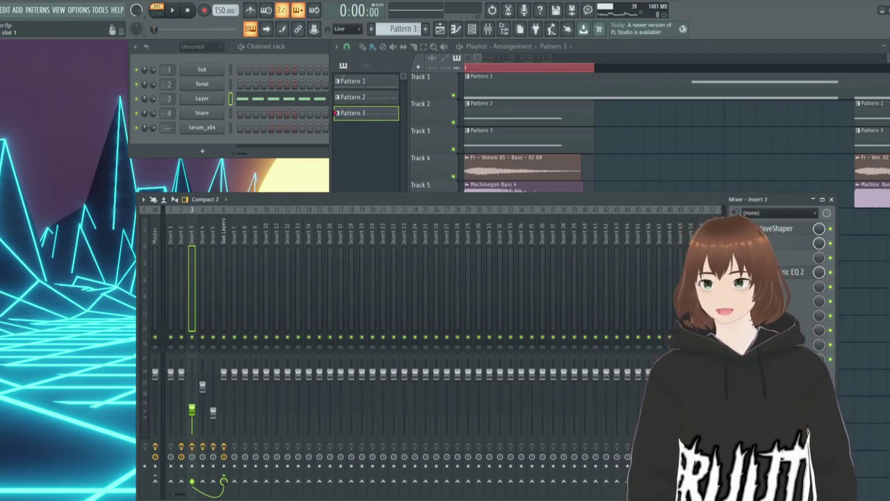
click(772, 228)
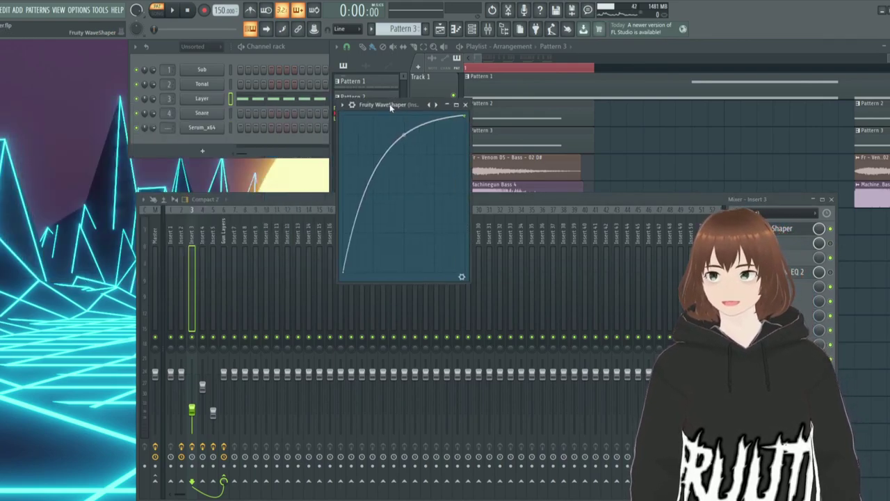
drag(52, 102, 389, 104)
key(space)
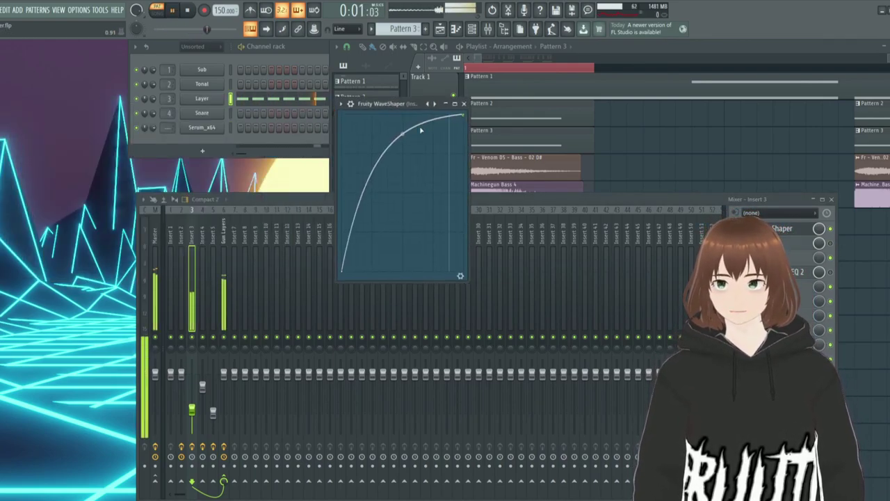
key(space)
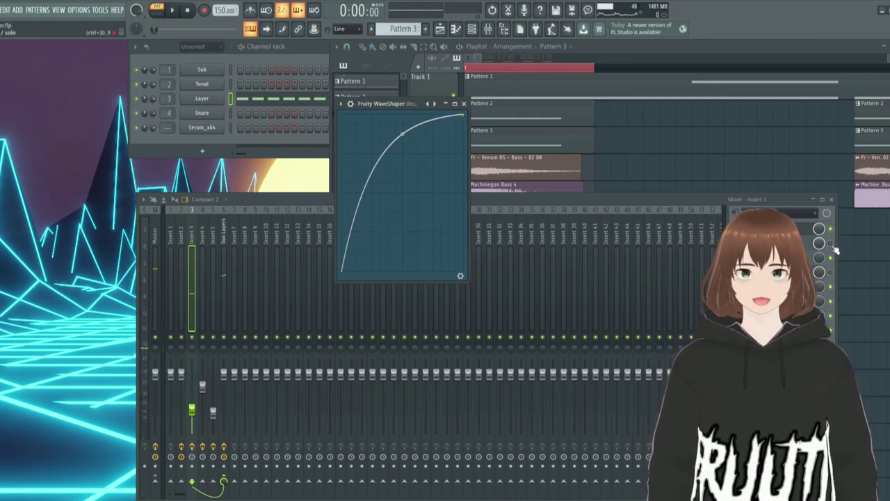
- Switch on the Disperser in slot 2 of Insert 3, open its settings and audition the Layer pattern
click(831, 244)
click(793, 244)
key(space)
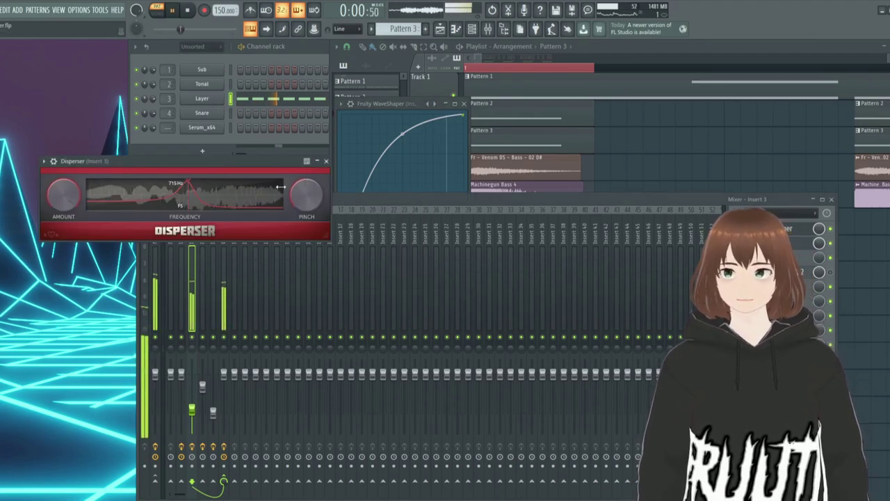
key(space)
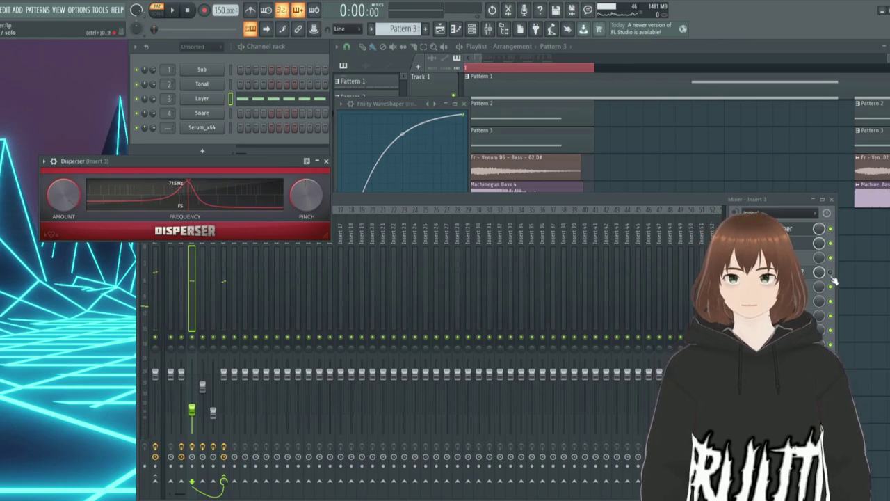
- Switch on Fruity parametric EQ 2 on Insert 3, audition the Layer pattern with it, and close the open effect windows
click(832, 276)
key(space)
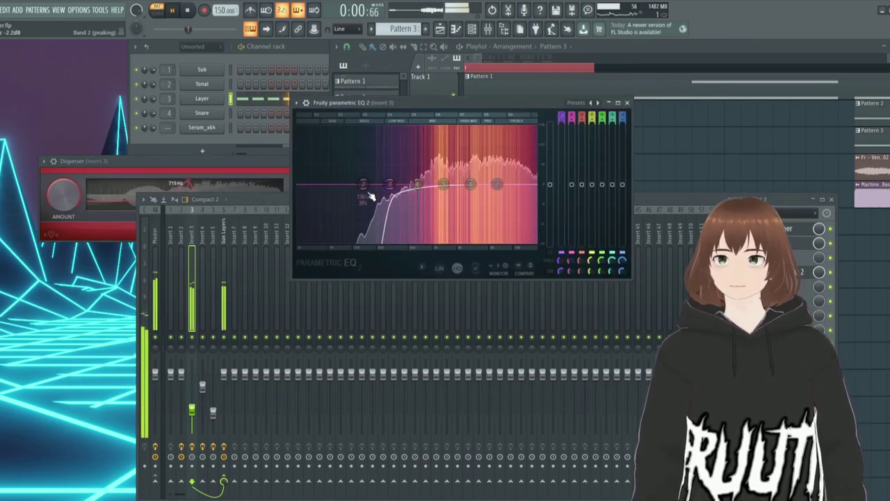
key(space)
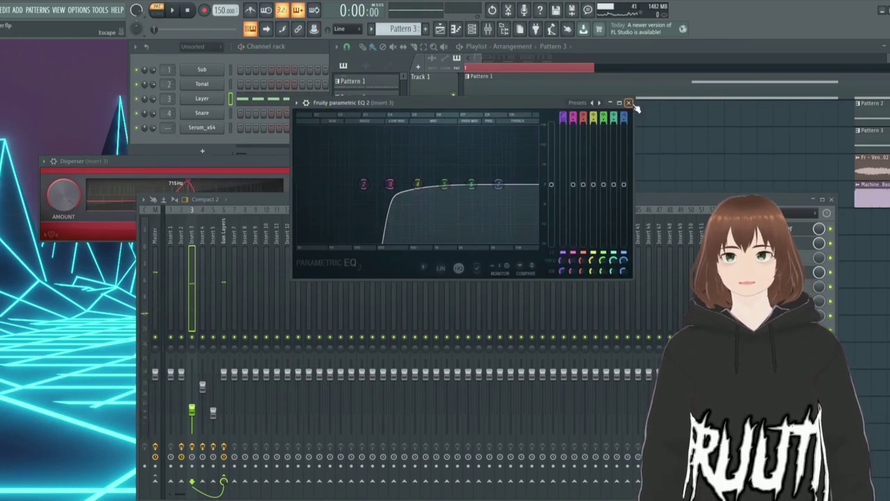
click(629, 103)
click(326, 161)
click(359, 144)
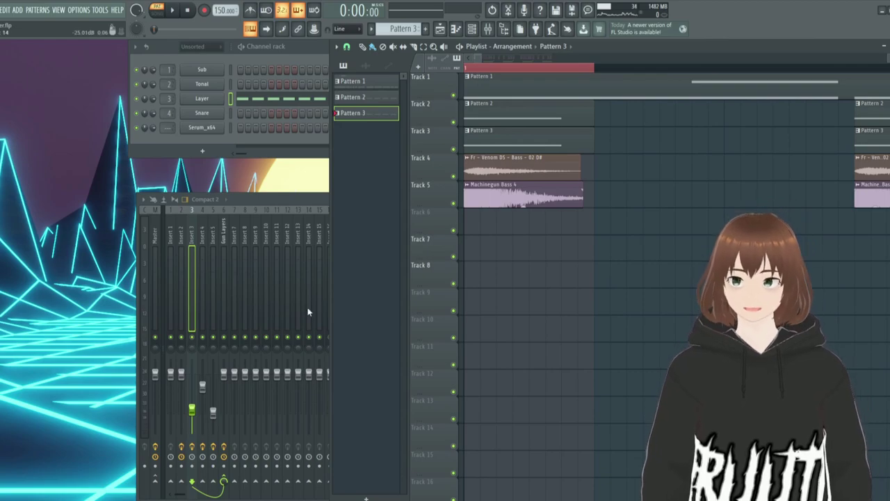
- Open the Layer channel's Serum patch and review its effects and oscillator pages
scroll(520, 166, down, 3)
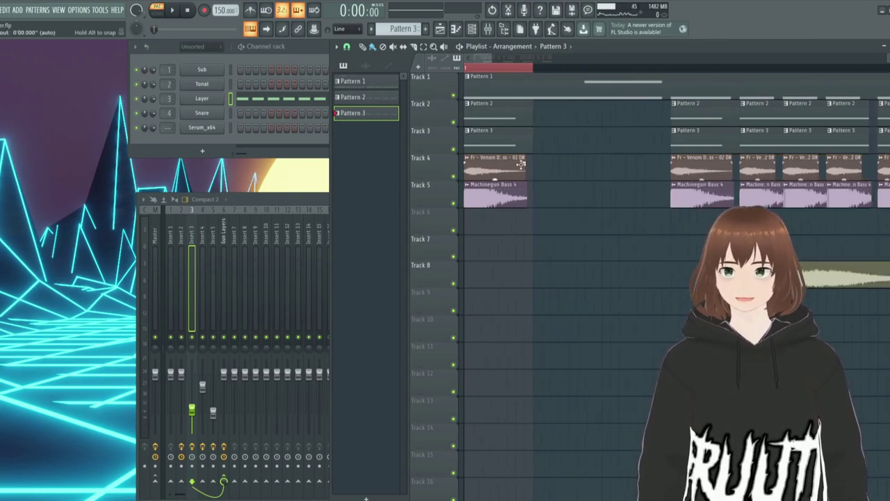
scroll(480, 162, up, 5)
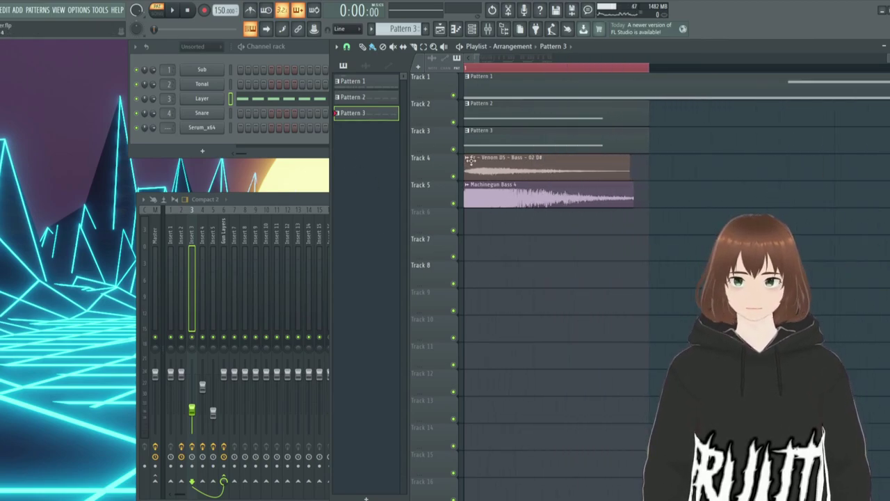
click(210, 98)
click(335, 95)
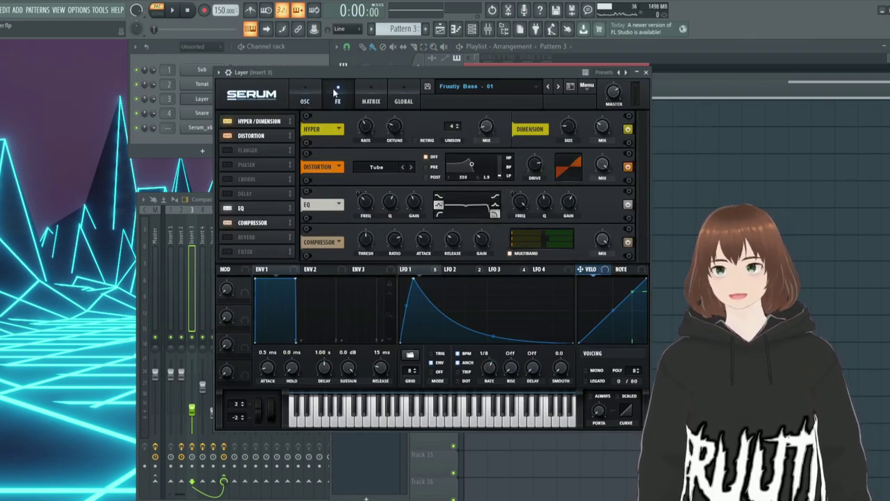
click(317, 98)
click(336, 96)
click(358, 93)
click(306, 94)
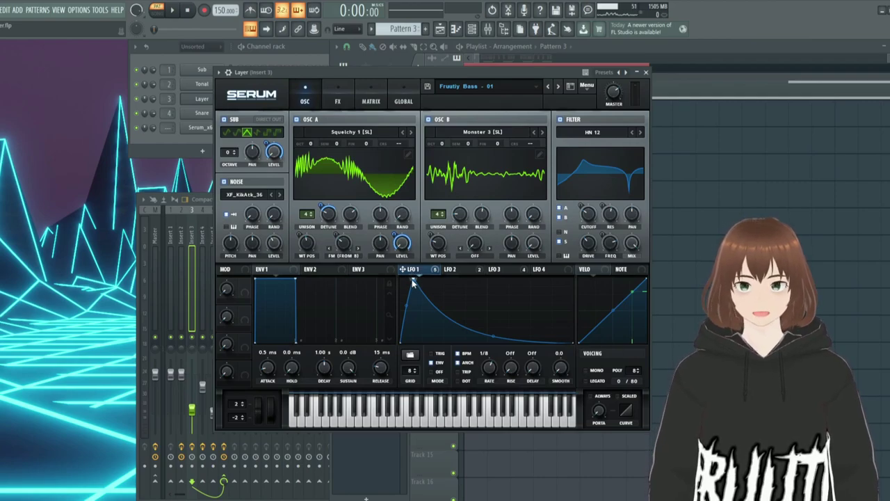
- Try a shorter, instantly decaying LFO 1 curve in the Layer patch, restore the original curve and close the patch
drag(413, 282, 352, 258)
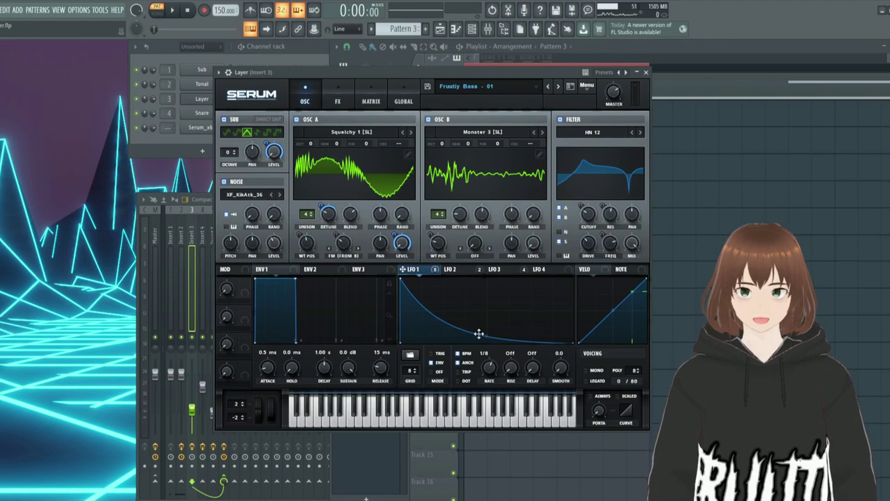
drag(480, 334, 489, 347)
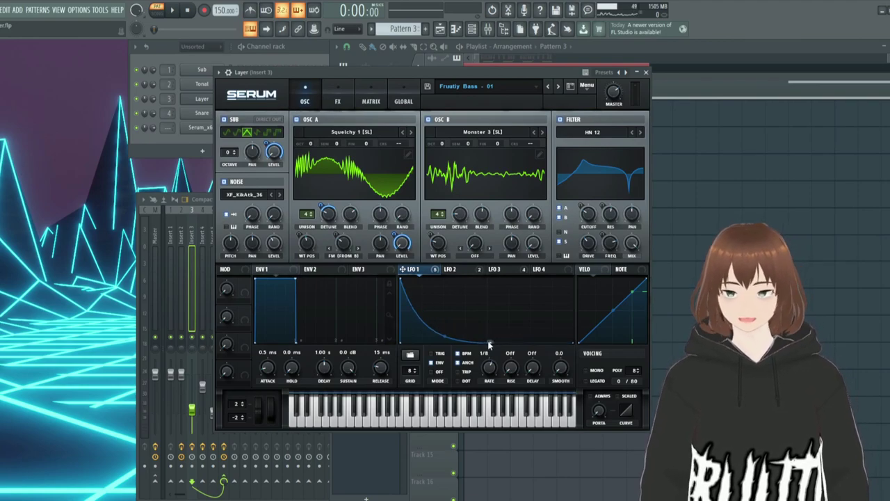
double_click(490, 343)
drag(488, 310, 413, 273)
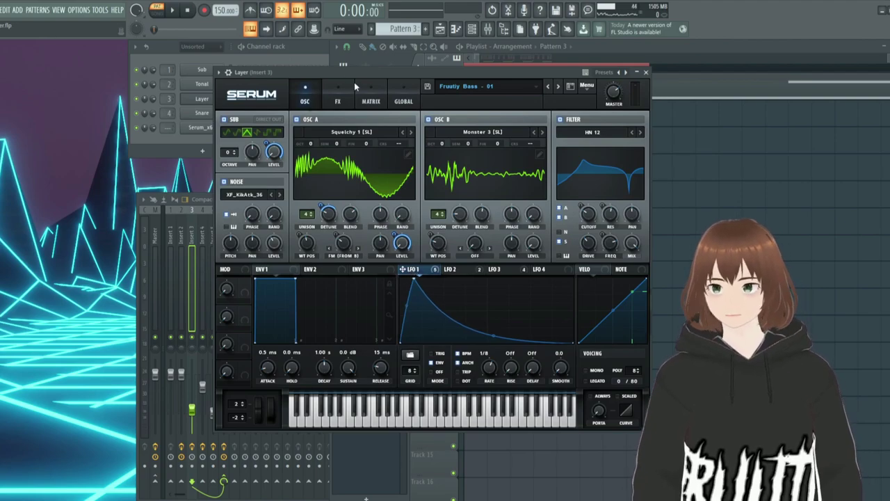
drag(354, 73, 346, 70)
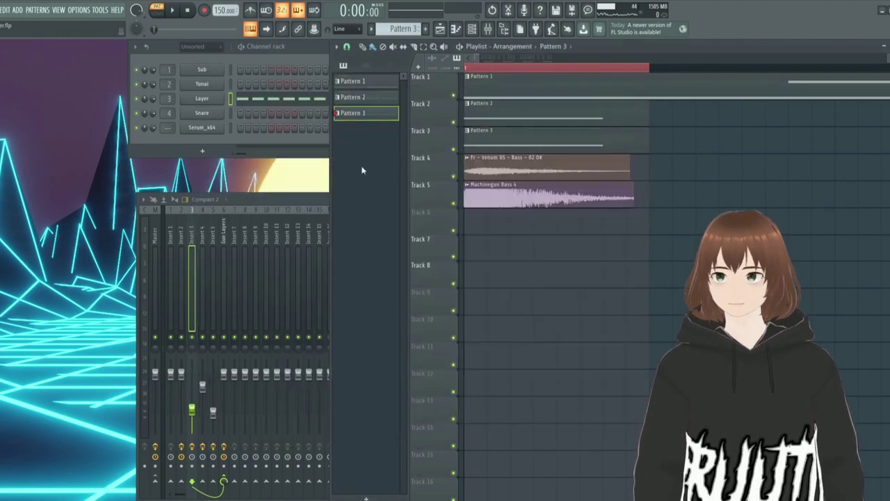
- Isolate Tracks 1 to 3 in the playlist, switch to song playback and audition the three synth patterns together
right_click(410, 208)
click(512, 162)
right_click(454, 149)
click(453, 122)
click(453, 95)
key(l)
scroll(557, 231, down, 2)
key(space)
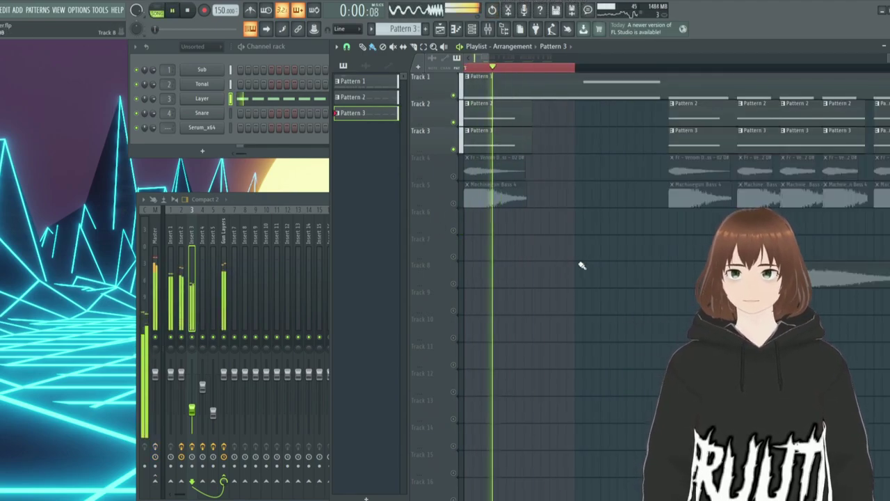
key(space)
- Solo Track 4 with the Fr - Venom DS - Bass - 02 D# sample, select Insert 4 and audition the sample
scroll(512, 258, up, 3)
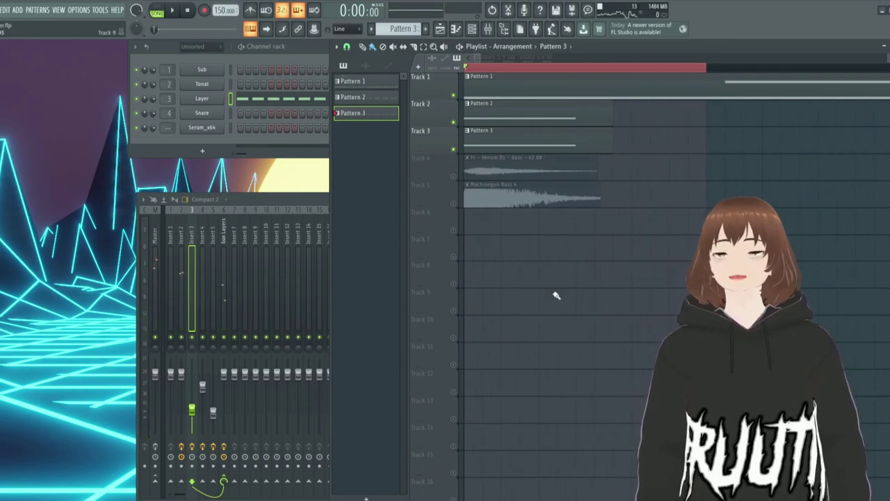
ctrl+click(454, 176)
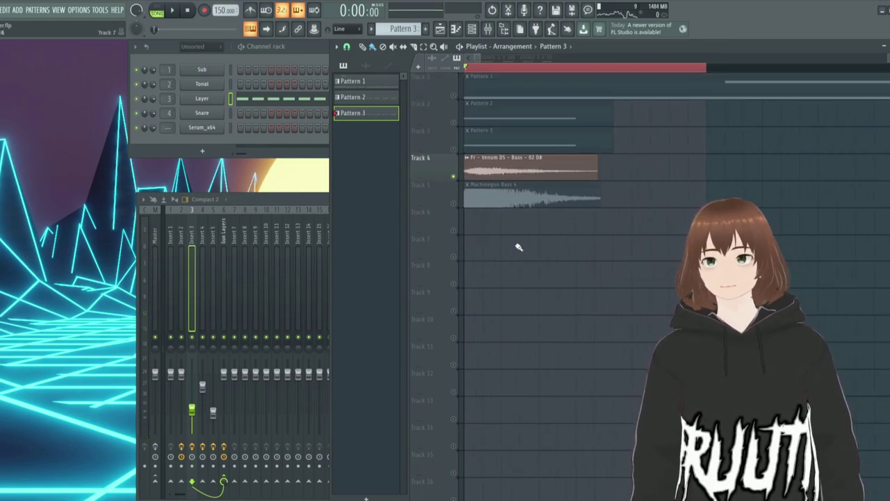
scroll(519, 245, up, 1)
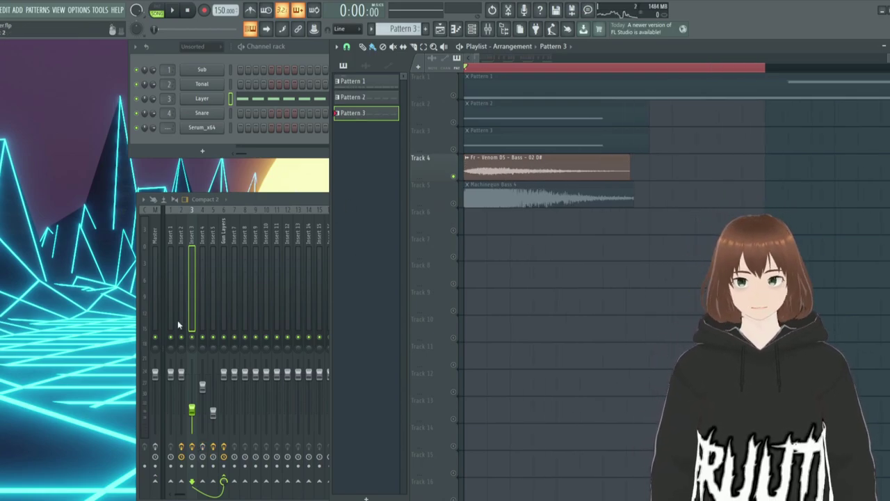
click(203, 262)
right_click(687, 170)
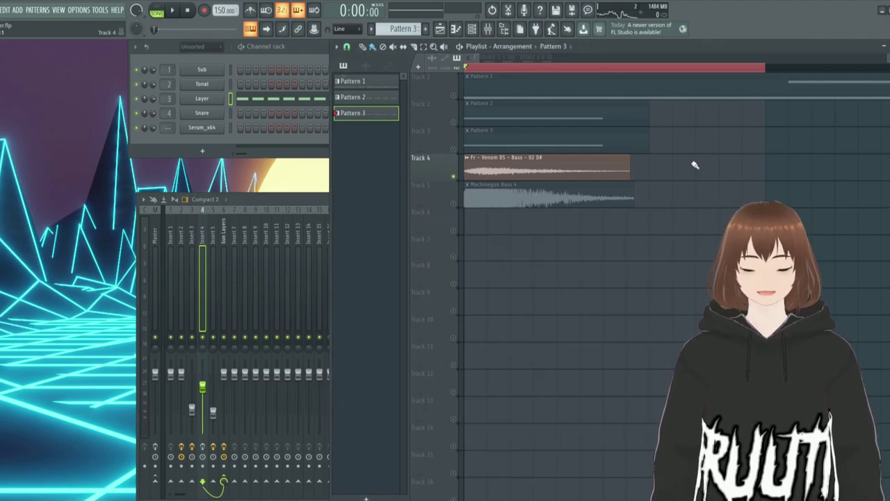
key(space)
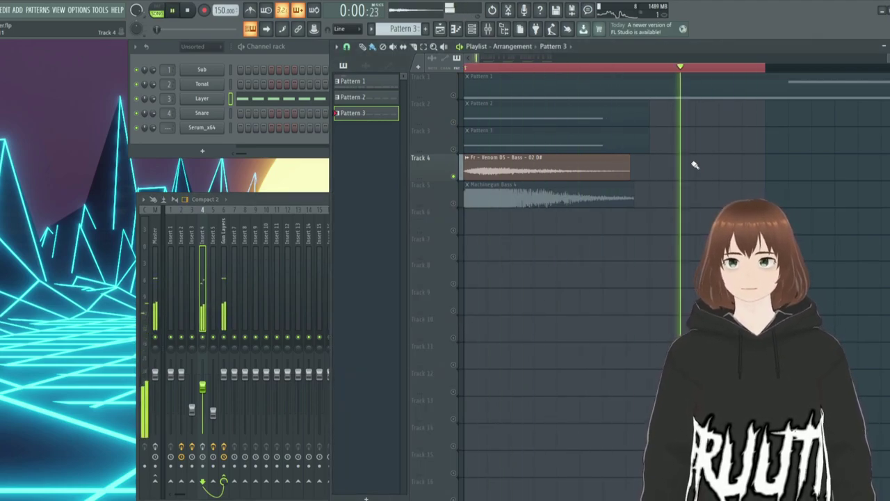
key(space)
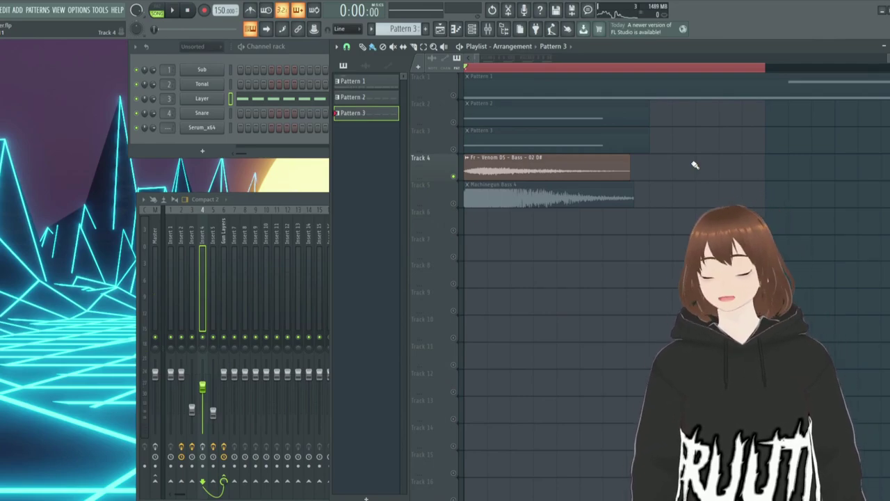
- Place the FR - Venom DS - Bass - Gun - 01 C sample from the Browser on Track 7, audition it and delete the clip
key(alt+F8)
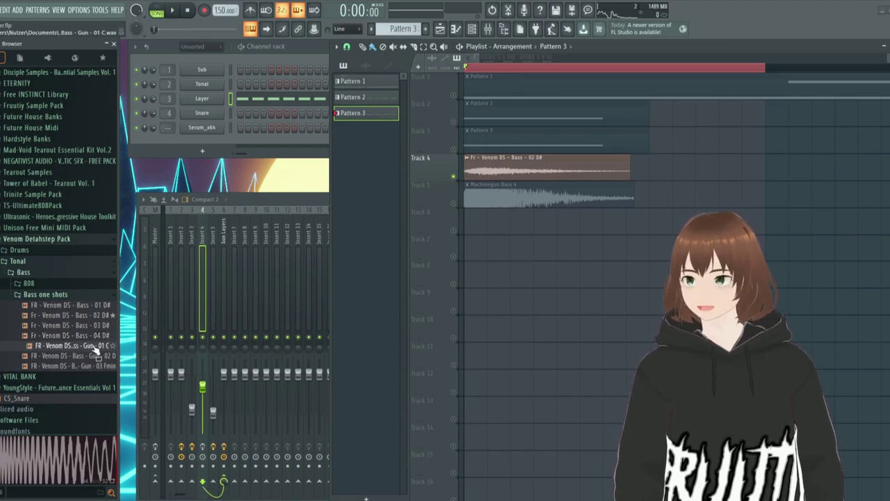
drag(95, 348, 449, 258)
key(ctrl+d)
key(space)
scroll(596, 255, down, 2)
scroll(592, 263, down, 2)
right_click(636, 200)
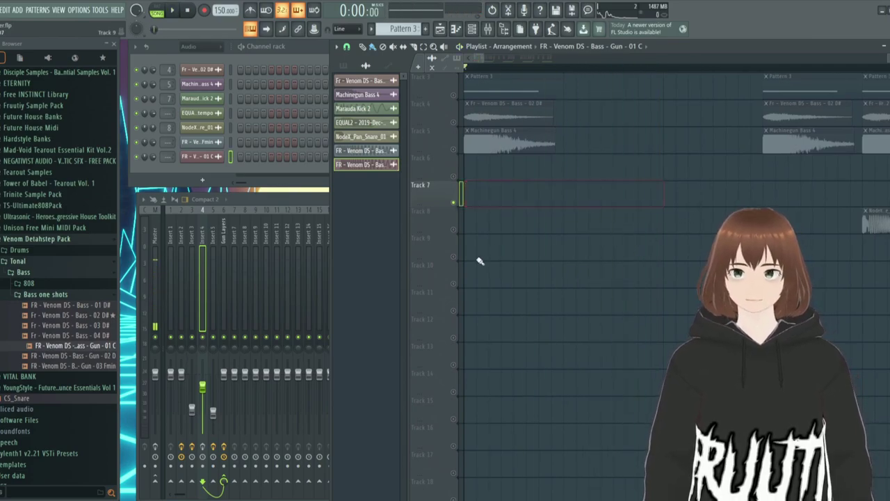
scroll(459, 244, up, 2)
scroll(437, 196, up, 3)
- Solo Track 4 again to show its bass sample, reactivate all playlist tracks and select Pattern 2
right_click(454, 176)
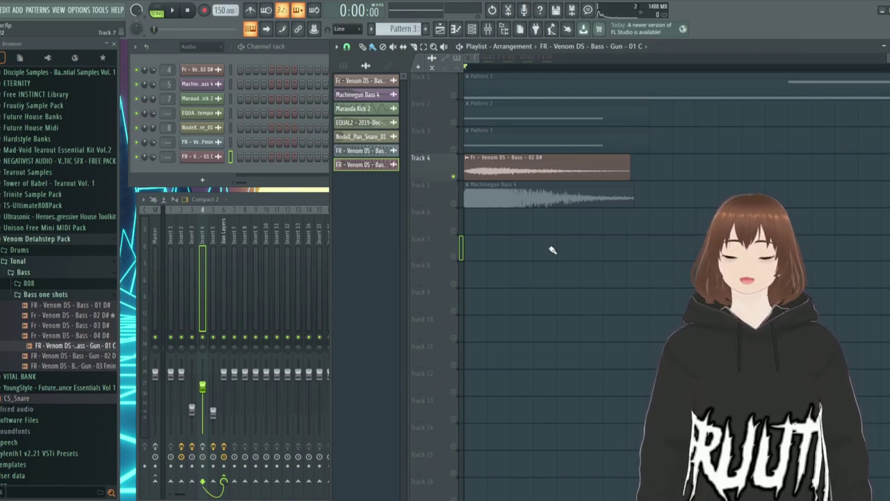
double_click(510, 165)
click(418, 163)
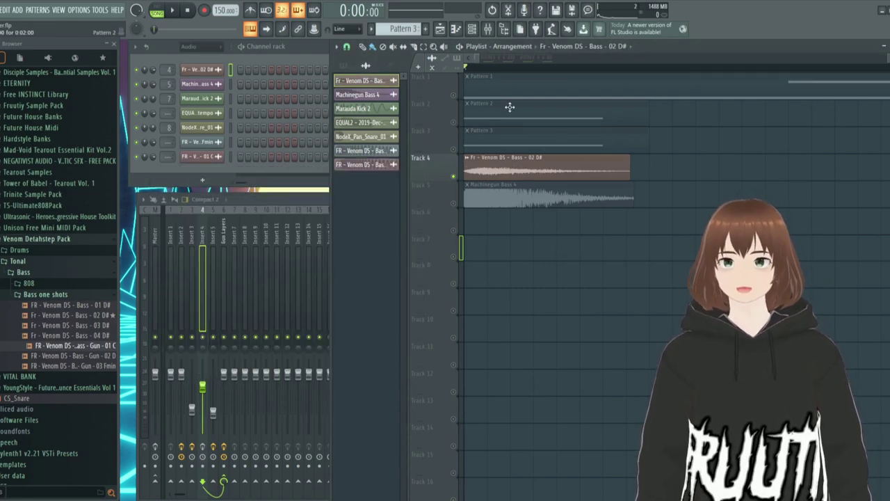
right_click(454, 178)
click(488, 114)
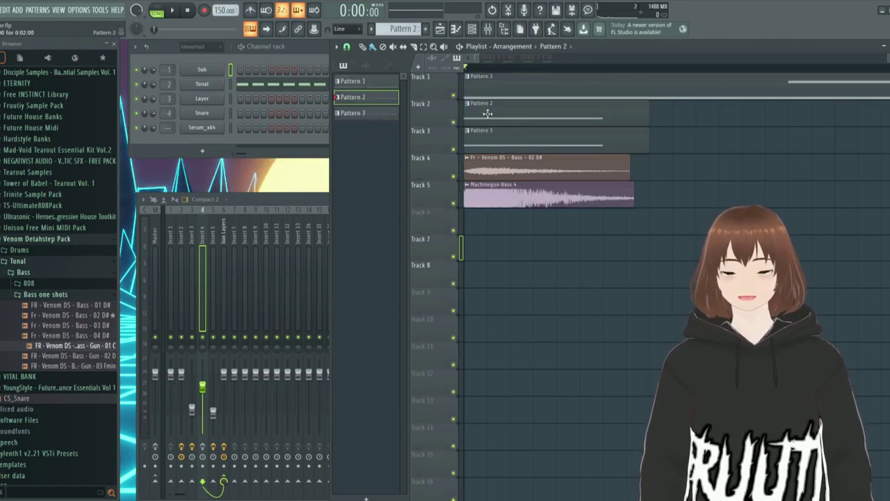
- Open the Tonal channel's piano roll, hide the Browser, audition a note and close the piano roll
click(266, 86)
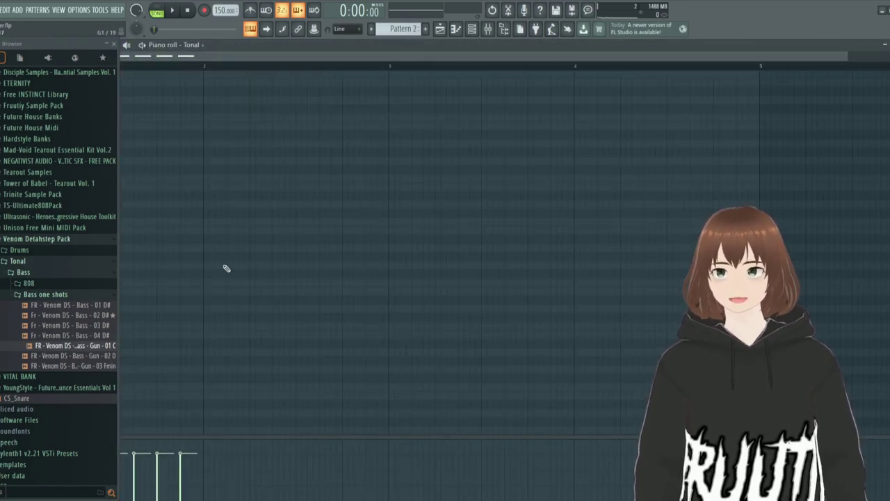
click(113, 44)
scroll(64, 279, up, 6)
click(21, 231)
key(Escape)
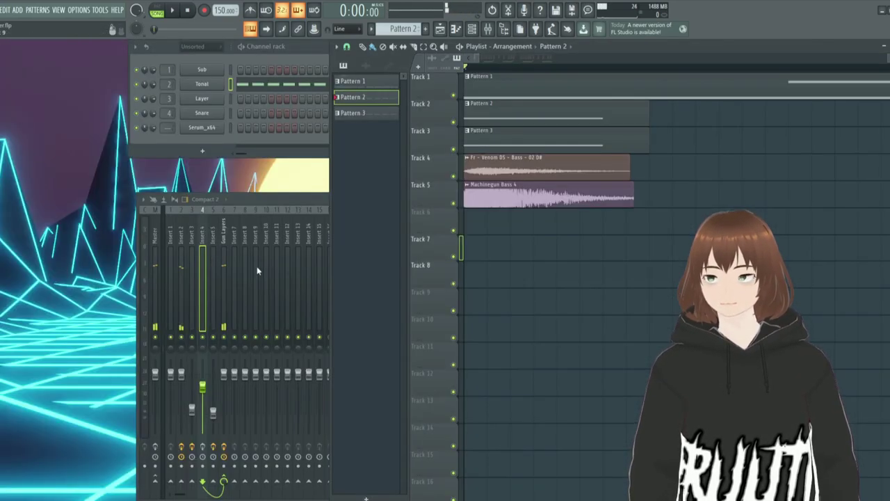
- Load Edison into an effect slot of Insert 2 and move its window clear of the channel rack
click(206, 250)
click(182, 254)
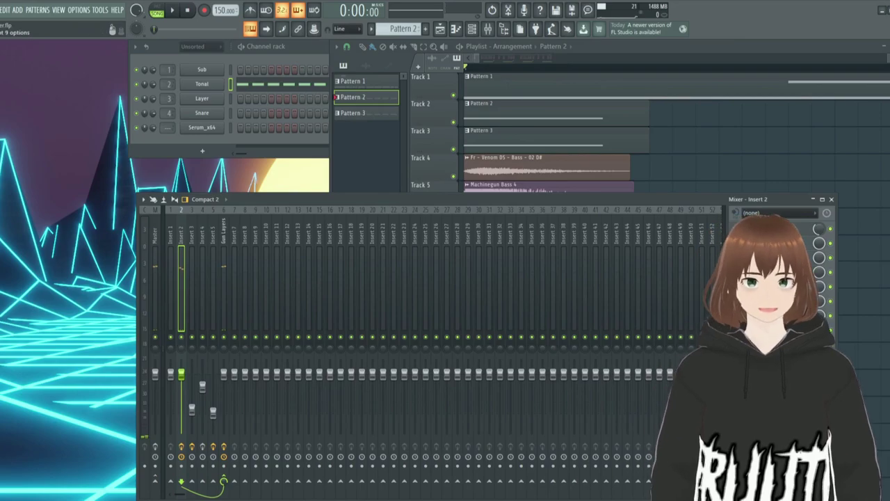
click(736, 273)
mouse_move(750, 286)
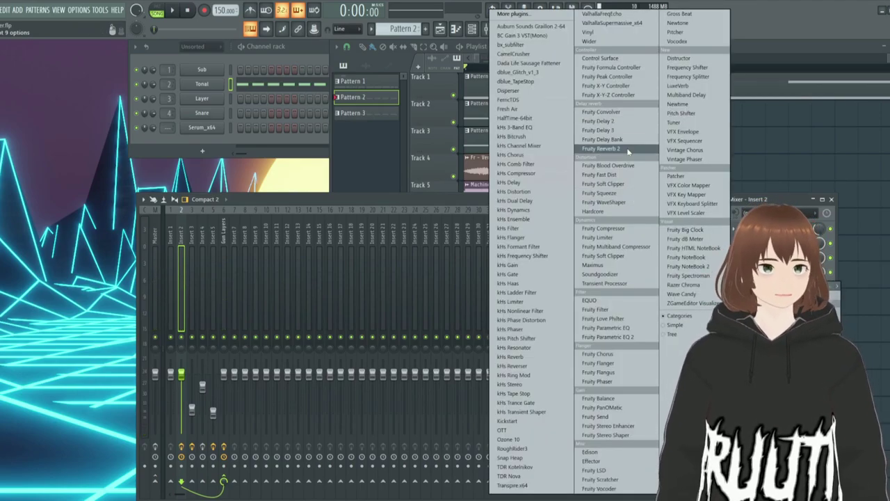
click(590, 451)
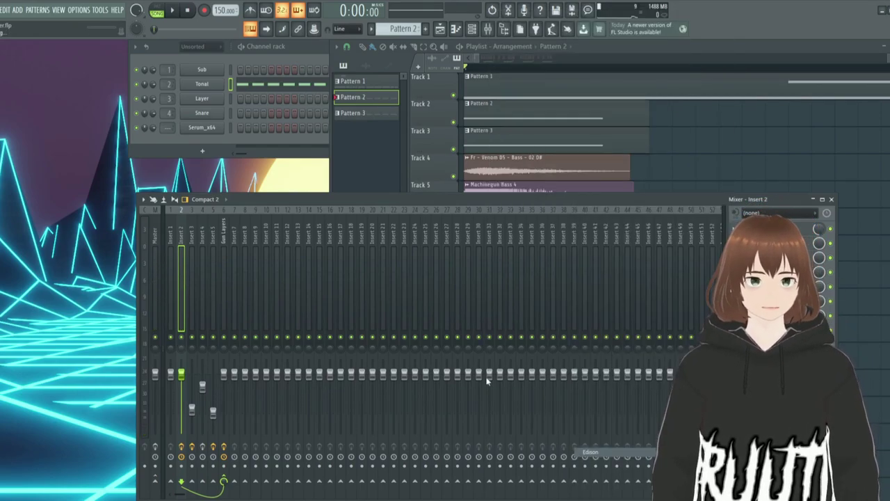
drag(173, 168, 423, 130)
- Record a single Tonal note into Edison on Insert 2, and stop the recording
click(397, 144)
click(244, 85)
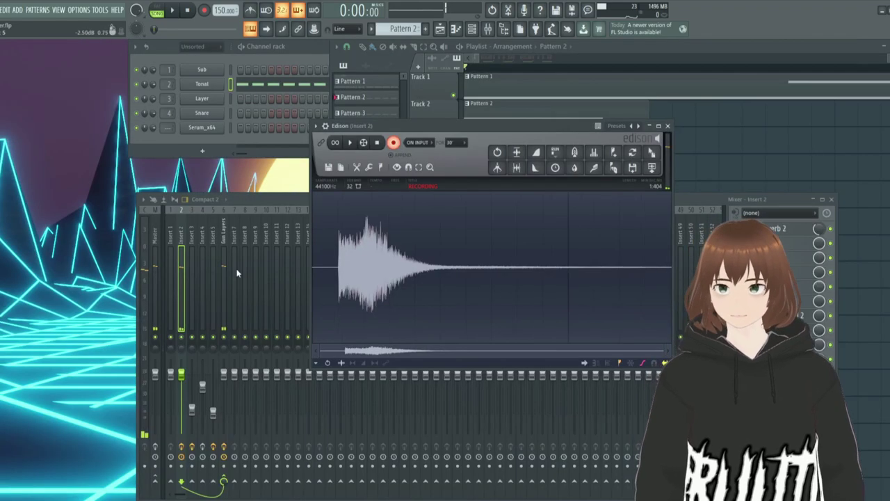
click(394, 144)
double_click(388, 235)
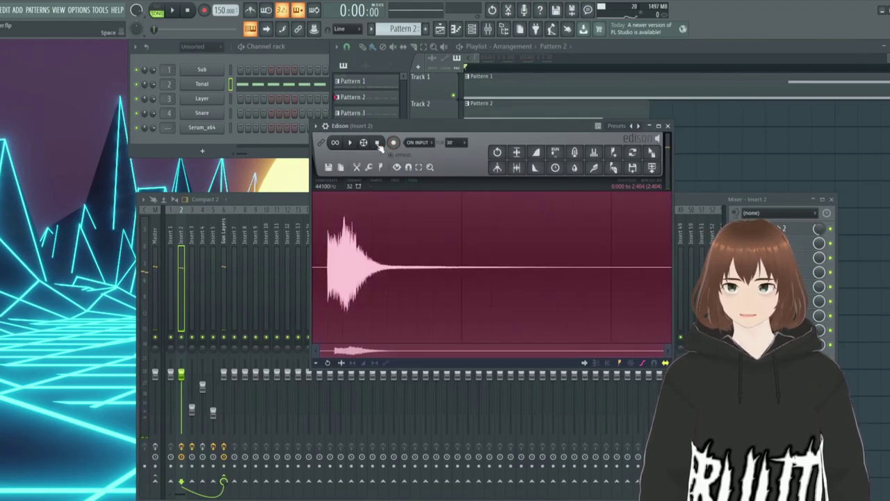
- Delete the silence at the start of the Edison recording and reposition the Edison window
drag(313, 269, 213, 263)
click(329, 271)
key(Delete)
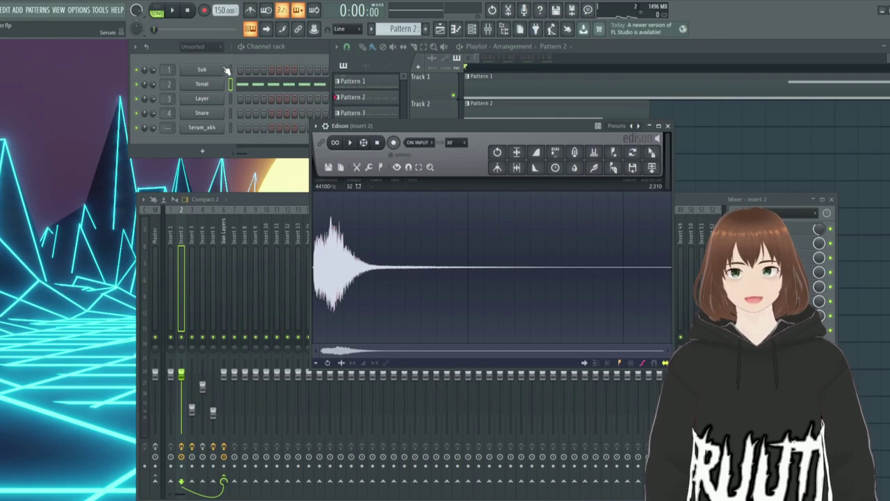
drag(450, 125, 393, 106)
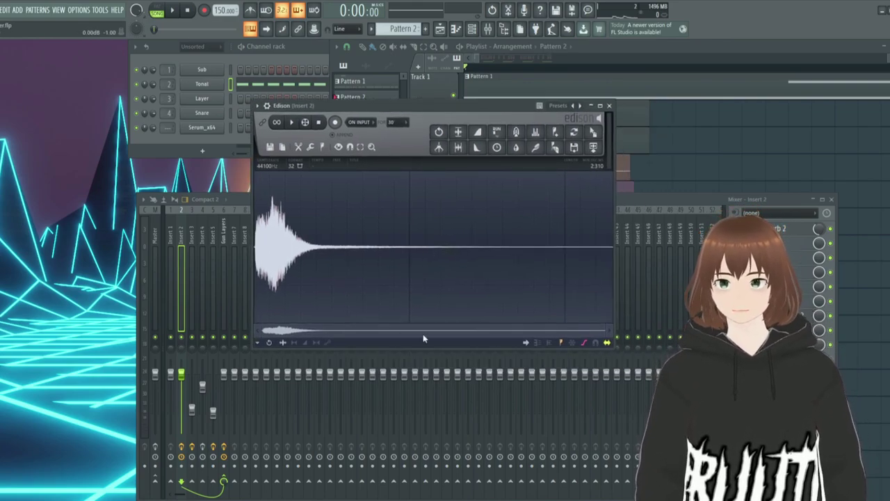
- Trim the remaining quiet lead-in so the waveform starts immediately, and play the Edison recording back
drag(602, 330, 266, 330)
drag(321, 249, 215, 270)
key(Delete)
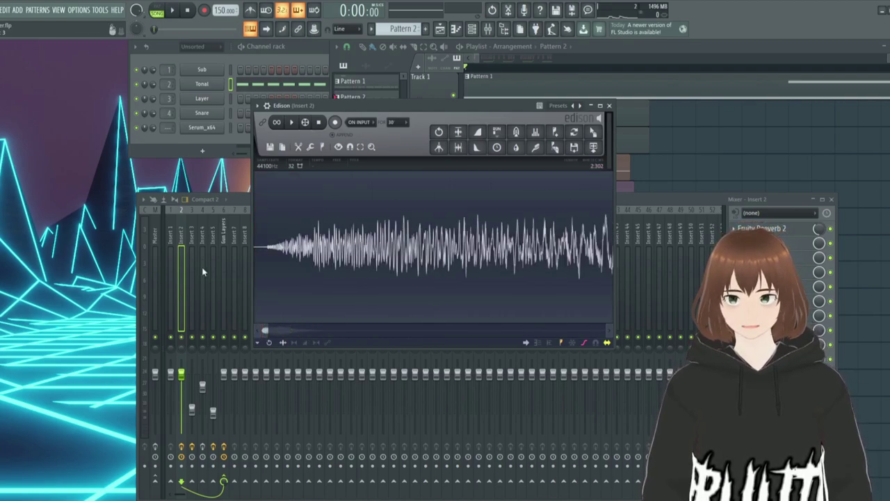
drag(265, 251, 192, 248)
key(Delete)
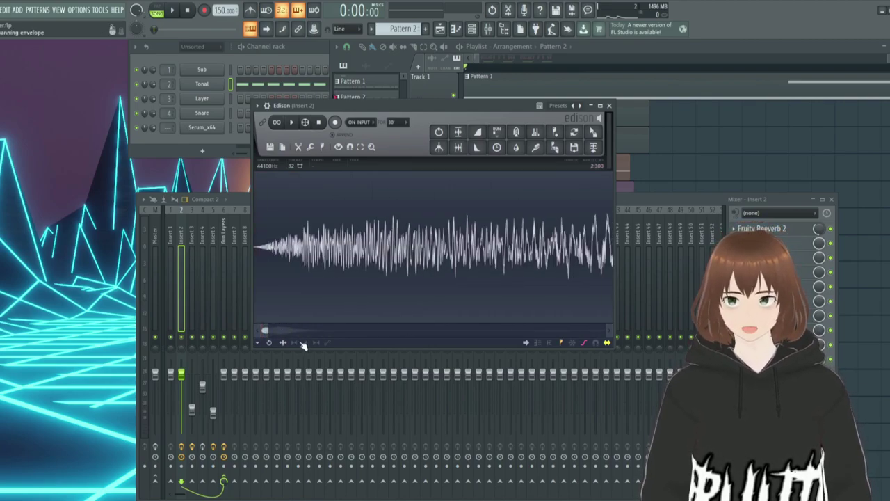
click(293, 123)
click(319, 122)
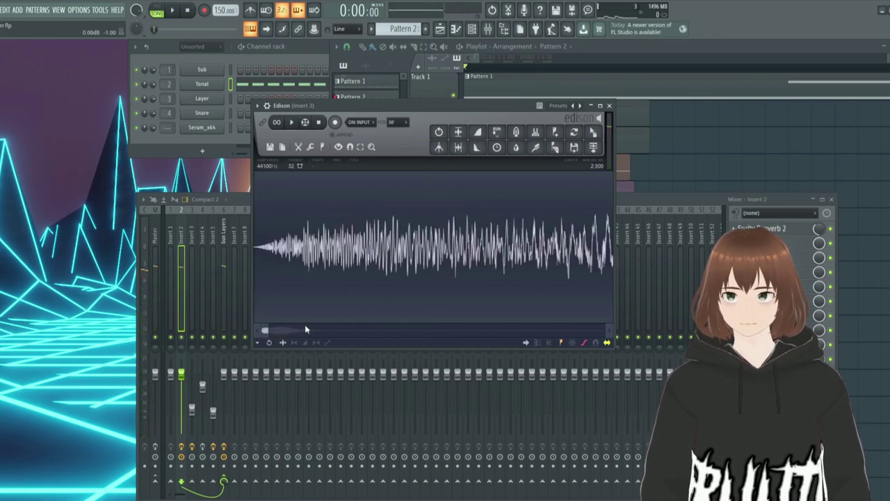
- Delete the silent tail of the Edison recording in two passes and play the trimmed sample back
drag(271, 329, 629, 329)
drag(555, 254, 618, 298)
key(Delete)
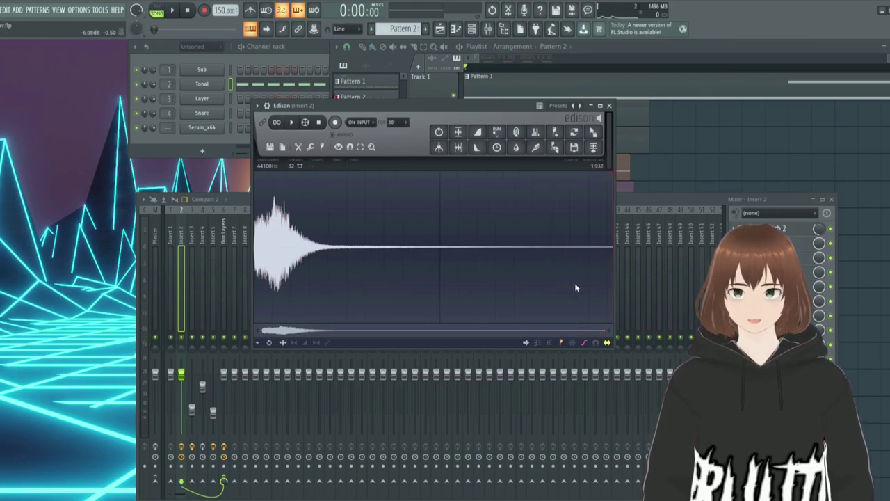
drag(410, 252, 622, 292)
key(Delete)
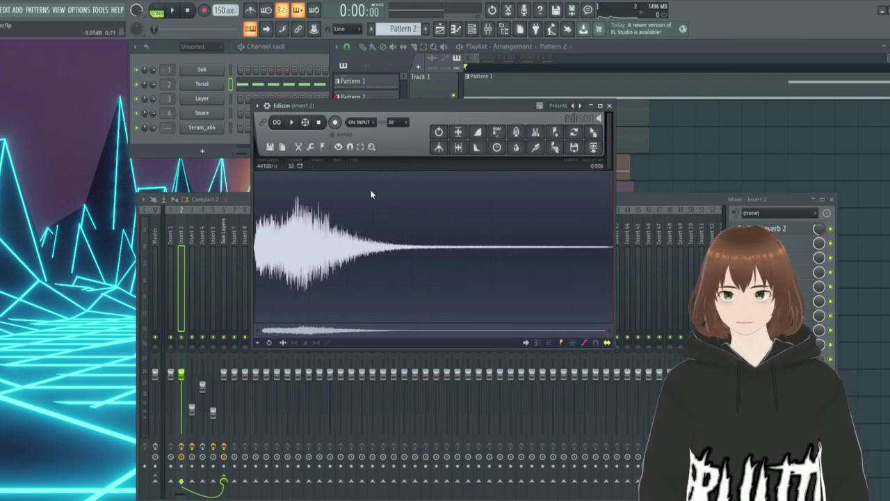
click(292, 123)
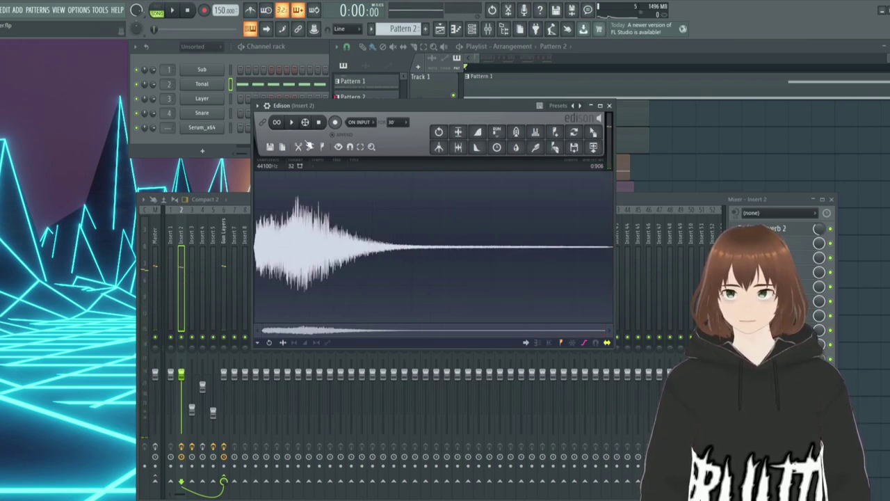
- Send the Edison recording to the playlist, place it at the start of Track 6 and shorten the clip
click(593, 132)
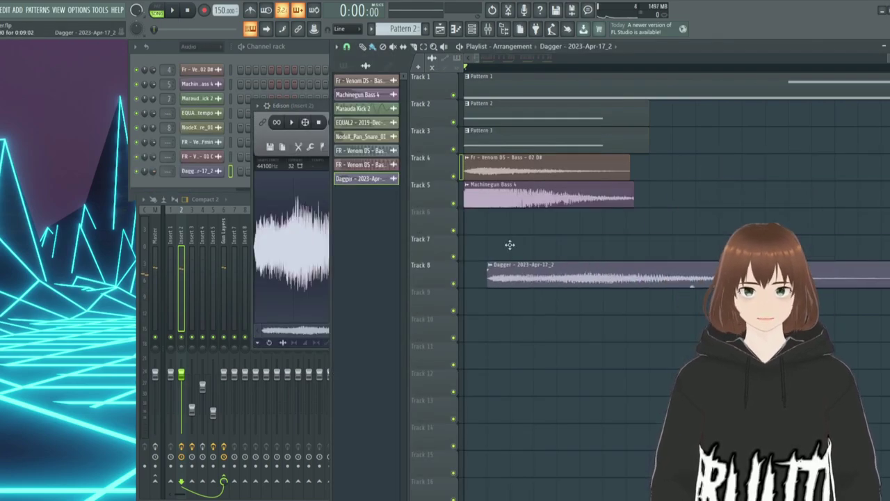
scroll(511, 244, down, 3)
double_click(656, 221)
scroll(494, 269, down, 4)
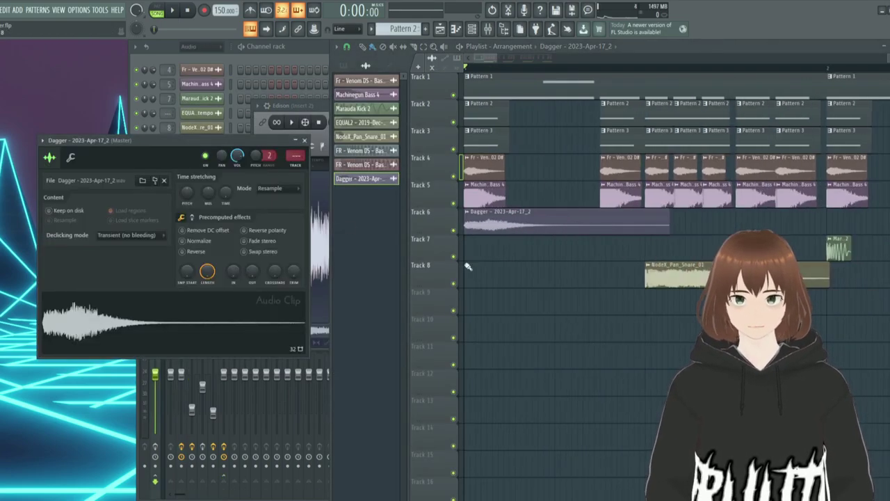
drag(664, 215, 533, 217)
- Set the resampled clip's trimming threshold and fade out to 100% each
drag(293, 271, 293, 236)
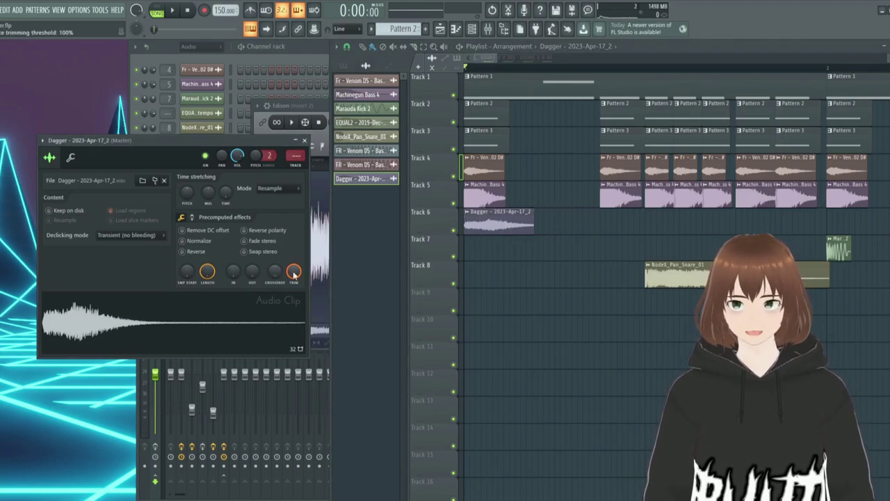
drag(252, 272, 252, 237)
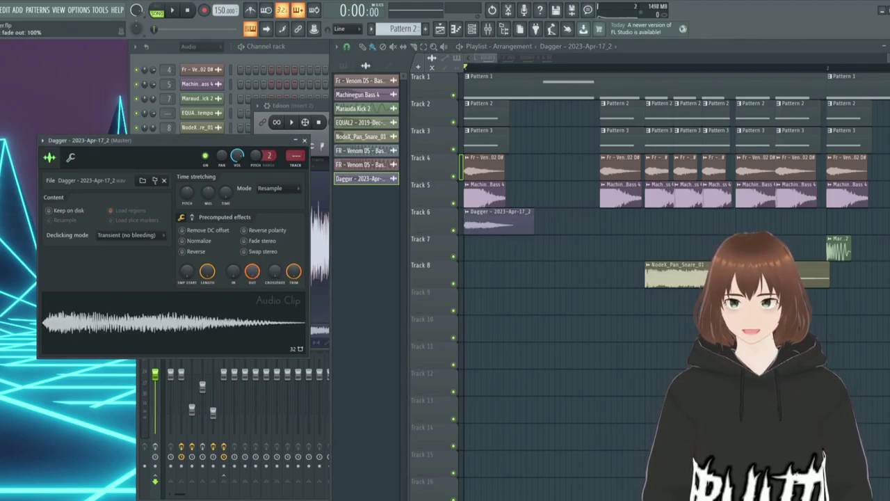
scroll(515, 223, up, 5)
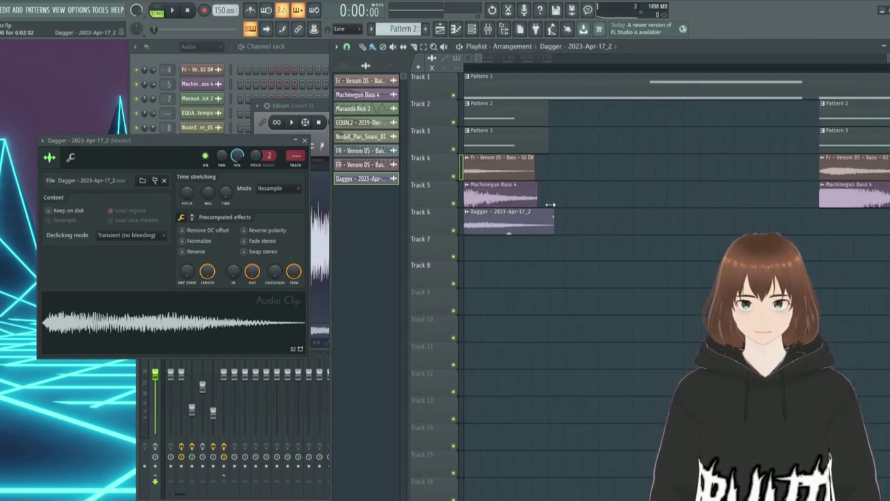
- Solo Track 6 and play the resampled clip on its own
right_click(457, 231)
right_click(454, 231)
right_click(454, 230)
key(space)
key(space)
key(space)
- Raise the resampled clip's time-stretching pitch, set its stretch mode to Stretch, and stop playback
drag(146, 141, 231, 138)
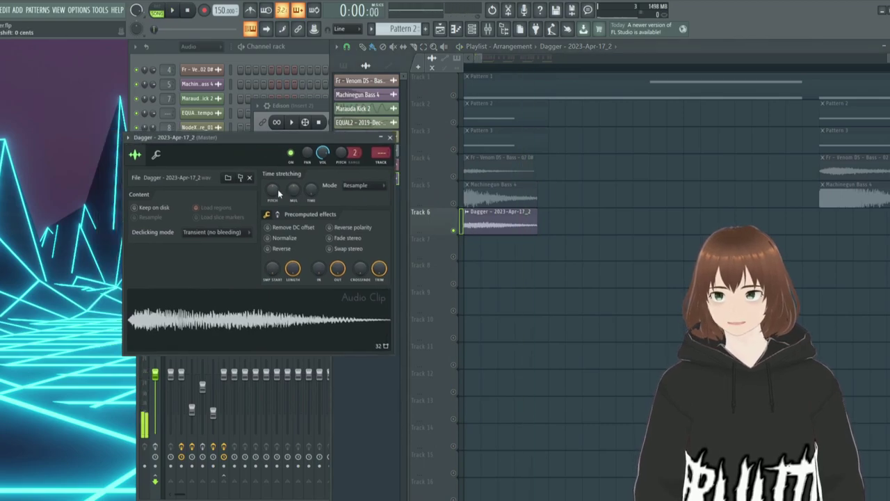
drag(274, 191, 278, 194)
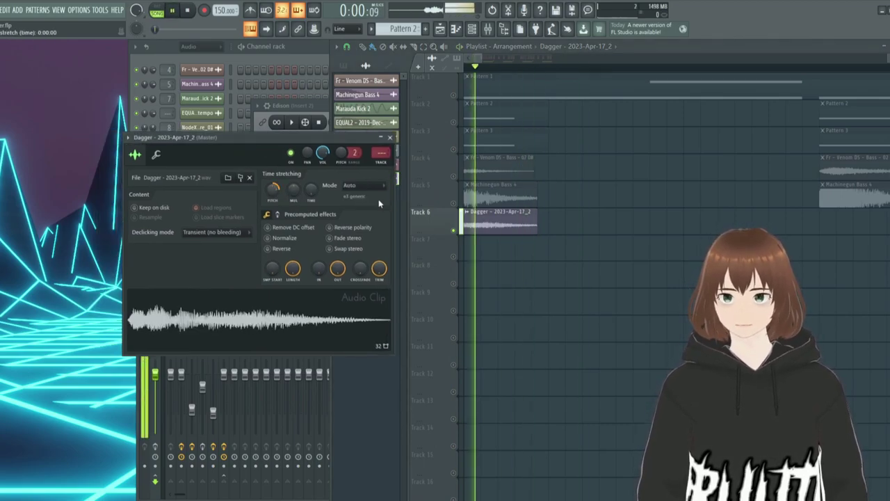
click(365, 185)
click(348, 216)
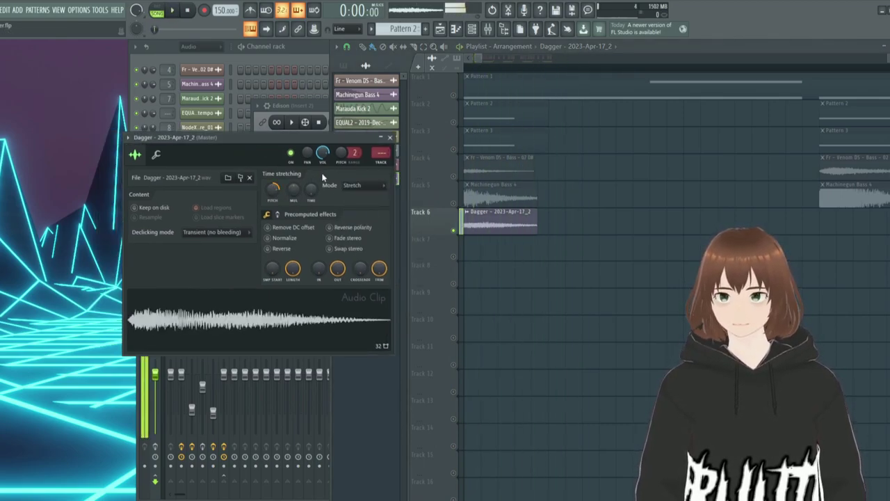
key(space)
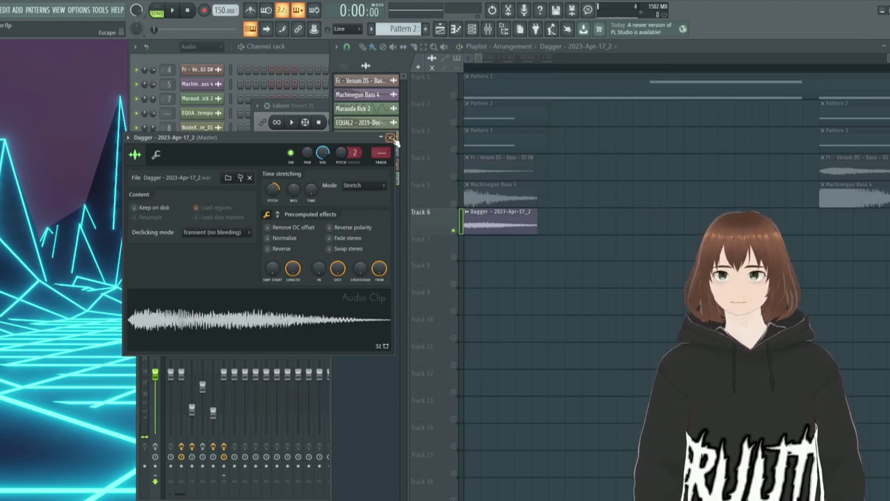
- Delete the resampled clip from Track 6 and remove its audio channel from the channel rack
click(390, 137)
right_click(520, 229)
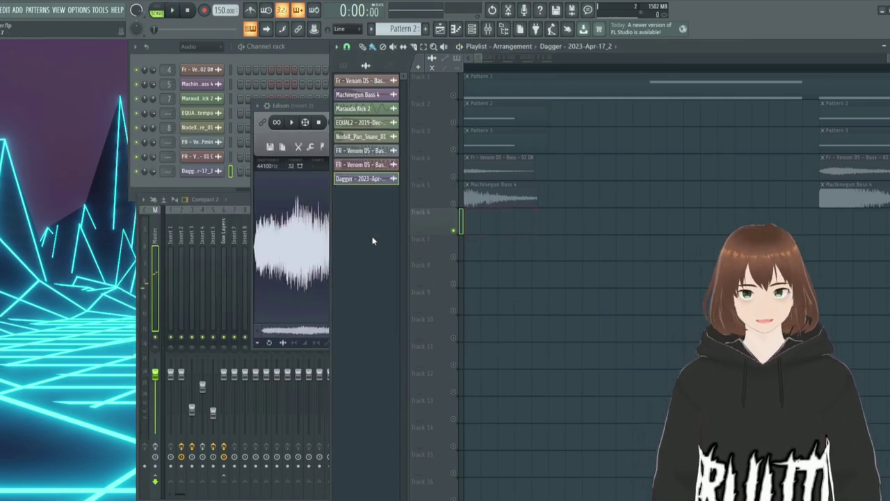
right_click(209, 170)
click(250, 279)
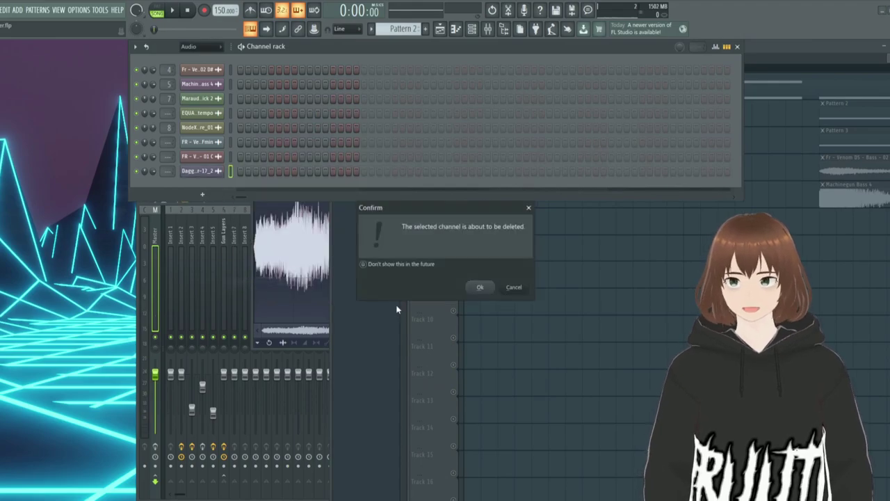
key(Return)
click(365, 292)
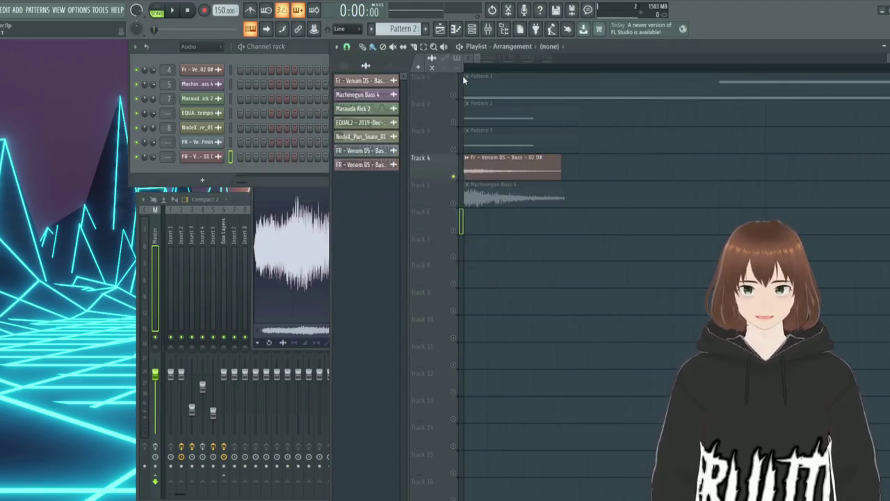
- Close the Edison window and solo Track 5 with the Machinegun Bass 4 clip
drag(480, 59, 479, 59)
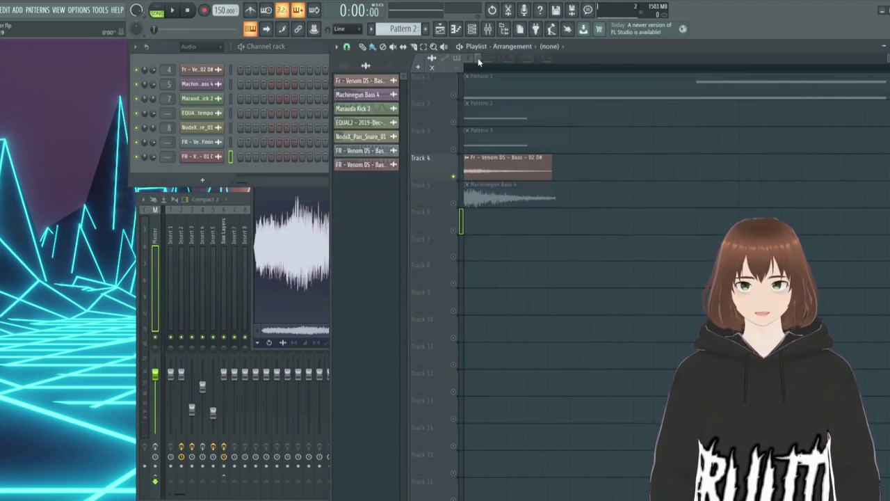
scroll(478, 58, up, 2)
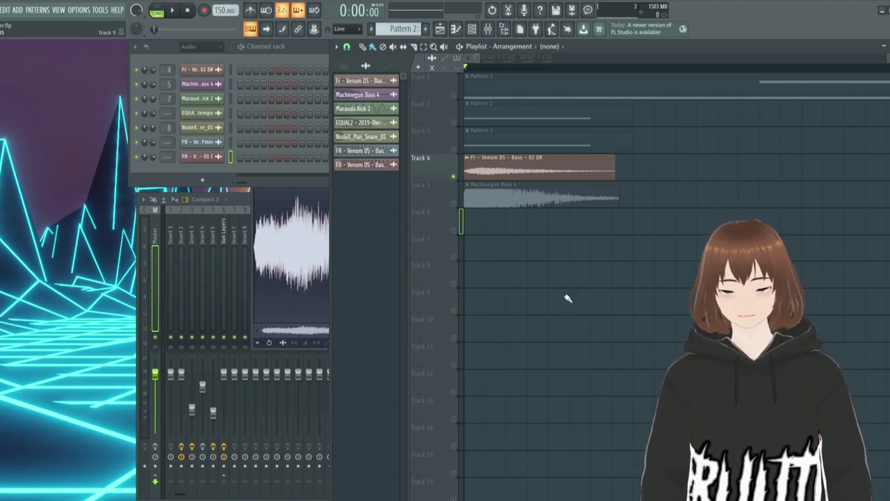
click(252, 203)
click(614, 106)
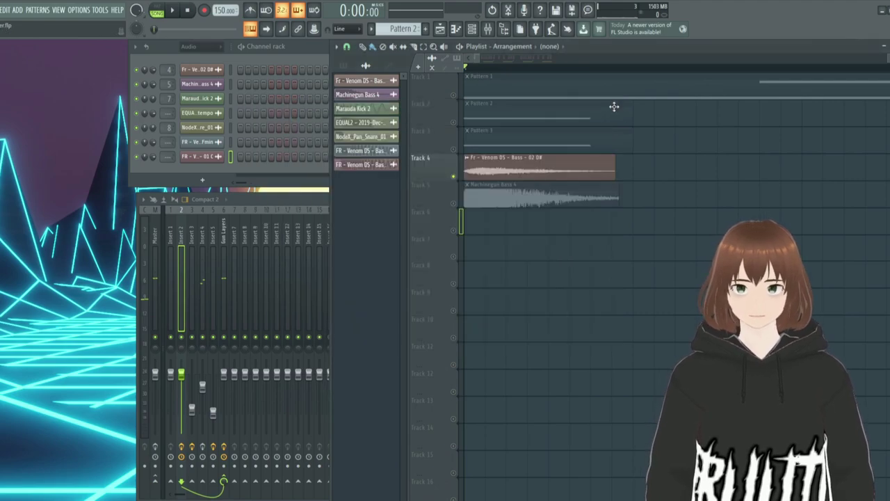
right_click(453, 203)
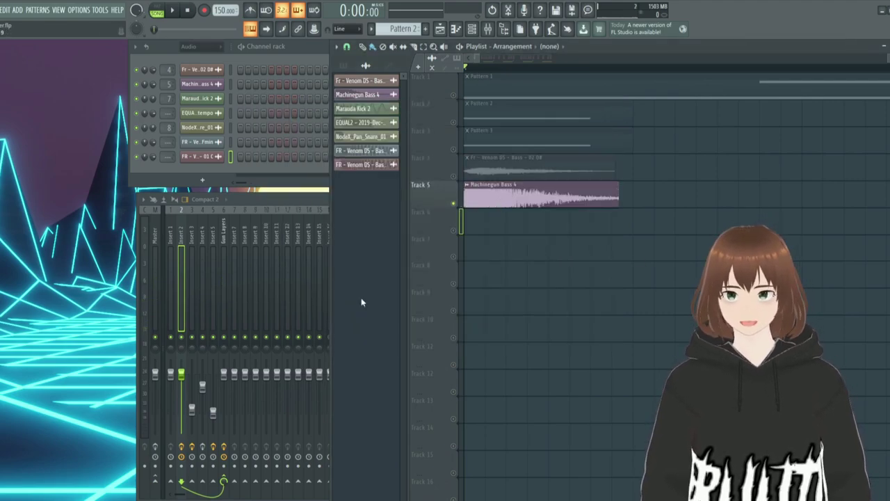
- Open the Bass One Shoot folder of Mad-Void Tearout Essential Kit Vol.2 and preview Machinegun Bass 4
key(alt+F8)
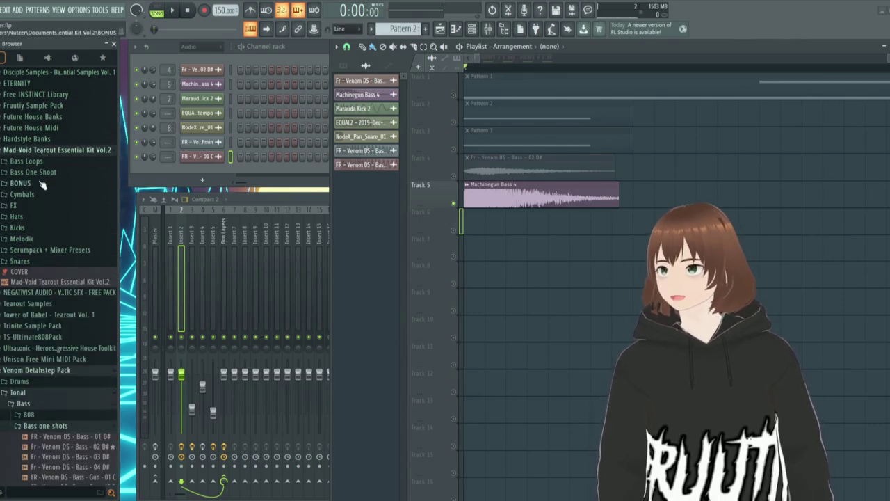
click(33, 171)
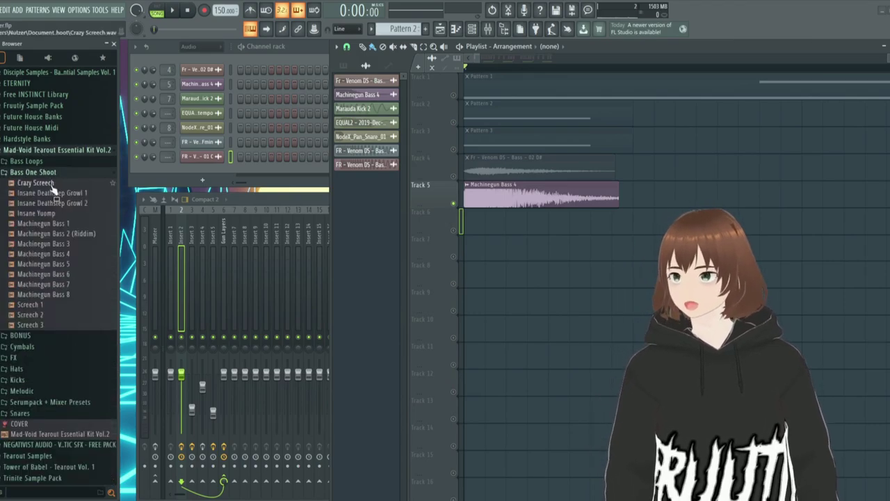
click(67, 255)
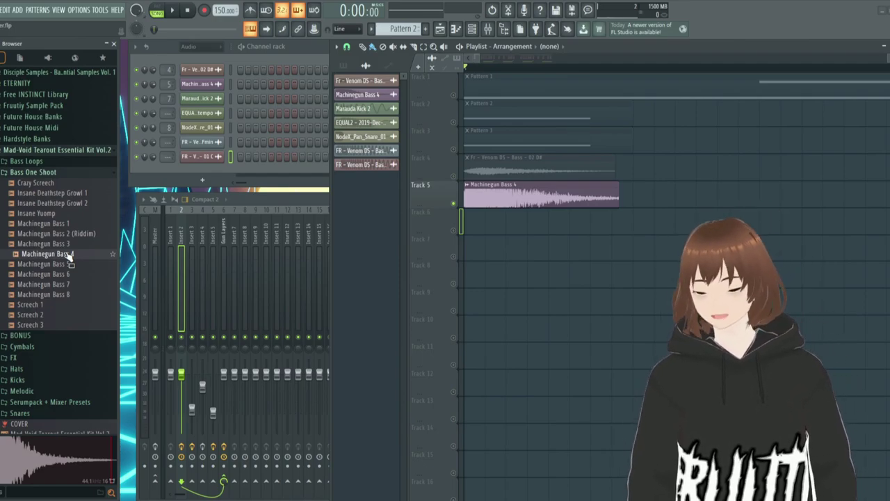
click(68, 255)
- Enable the effects on Insert 4 and inspect its Disperser, Fruity Parametric EQ 2 and kHs Reverb settings
click(207, 269)
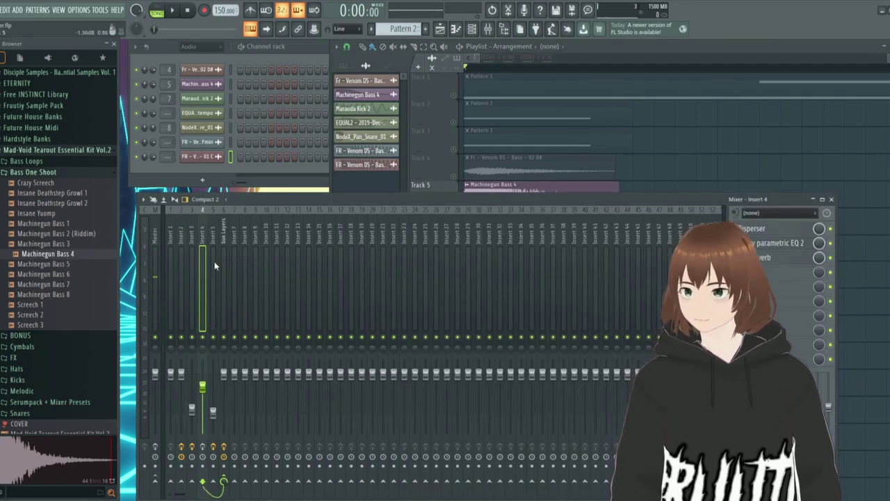
click(782, 230)
click(203, 447)
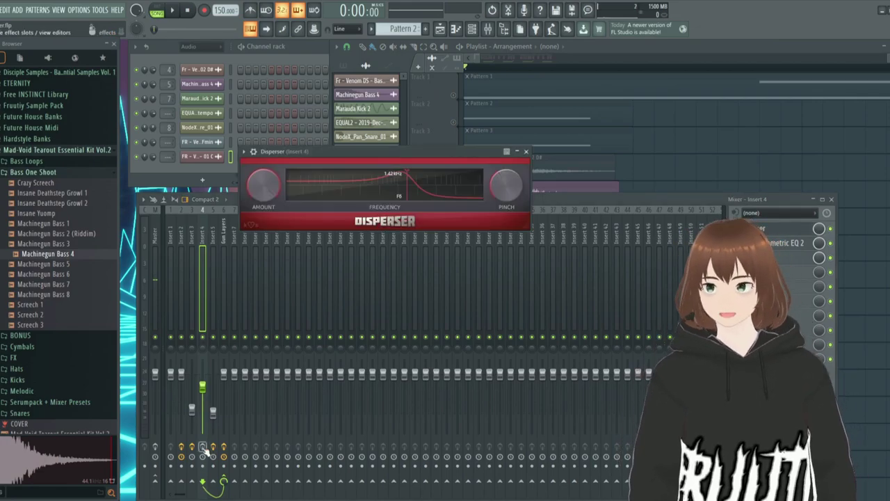
click(793, 245)
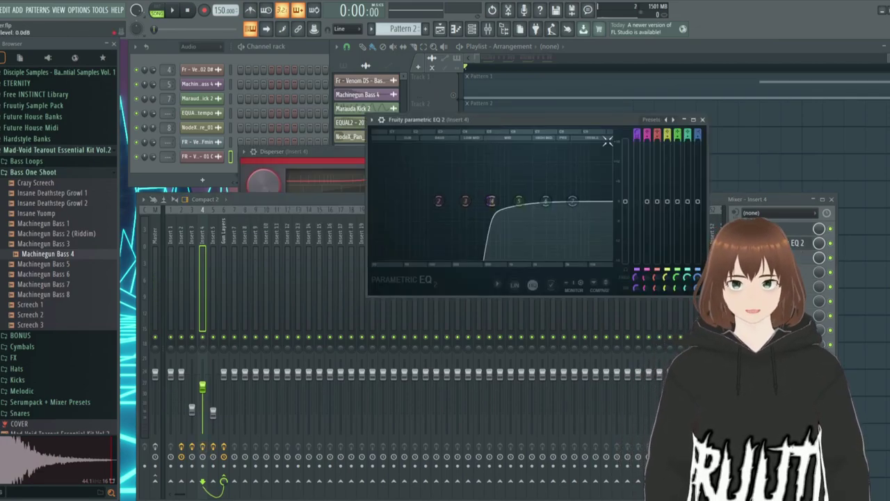
click(793, 258)
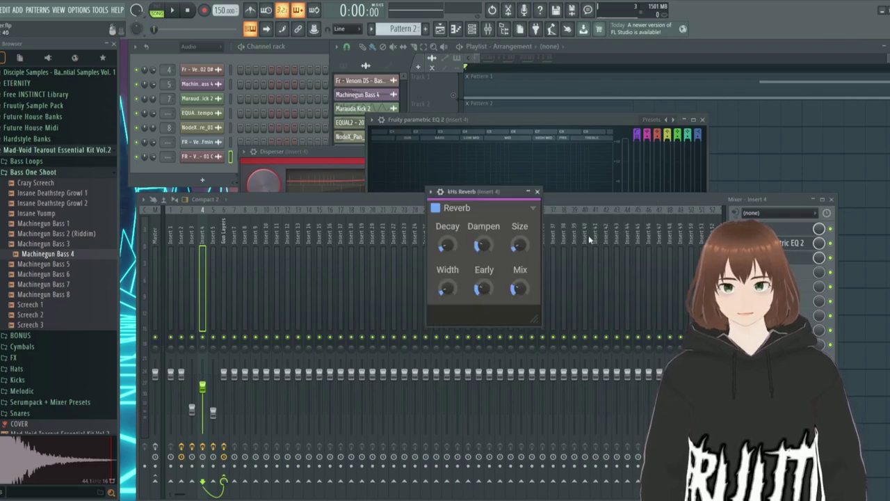
key(space)
key(space)
click(786, 258)
click(784, 245)
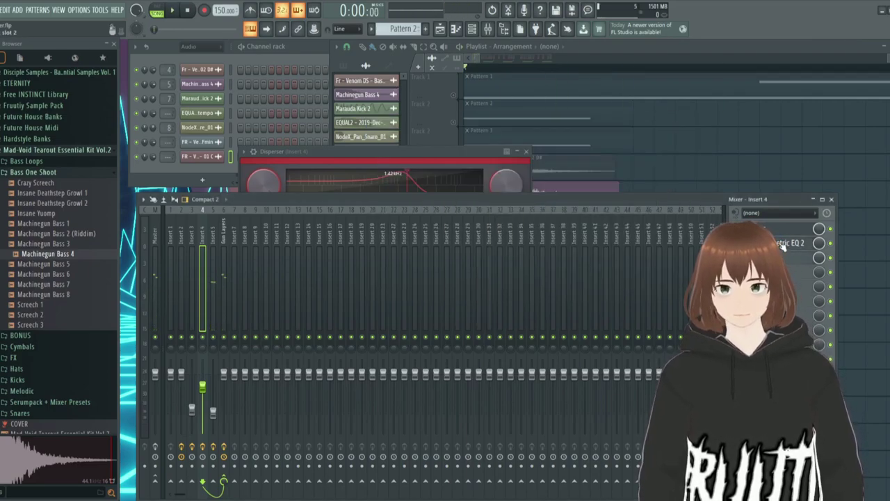
click(784, 230)
- Play the soloed Machinegun Bass 4 clip several times from the start of the playlist
click(743, 158)
key(space)
key(space)
key(space)
key(space)
key(space)
key(space)
key(space)
key(space)
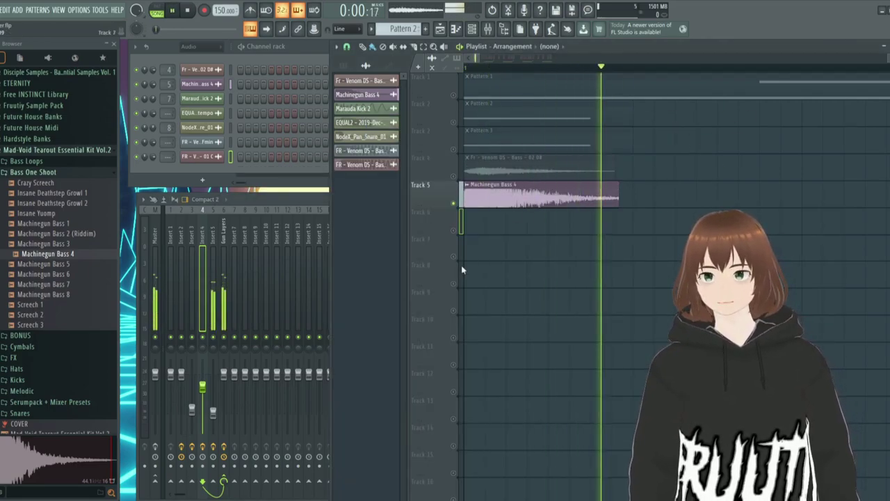
- Turn off the solo on Track 5 so all playlist tracks are active
scroll(521, 247, down, 4)
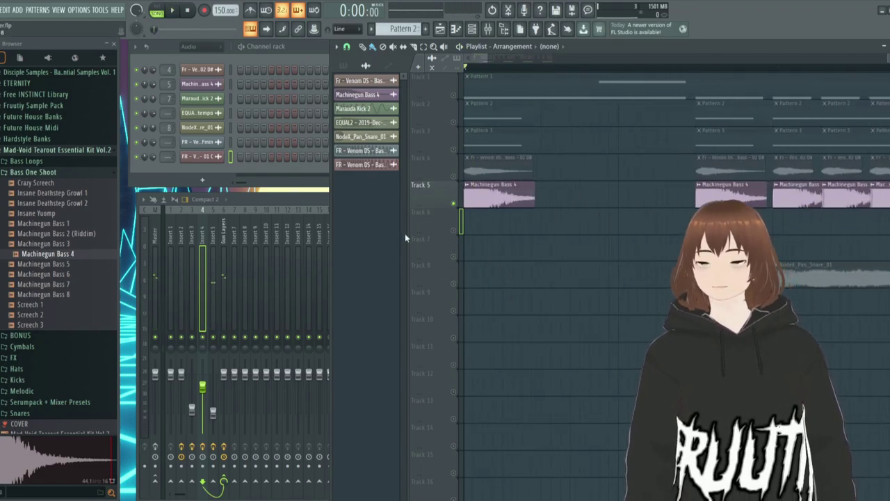
scroll(458, 209, up, 4)
right_click(455, 205)
scroll(630, 119, down, 3)
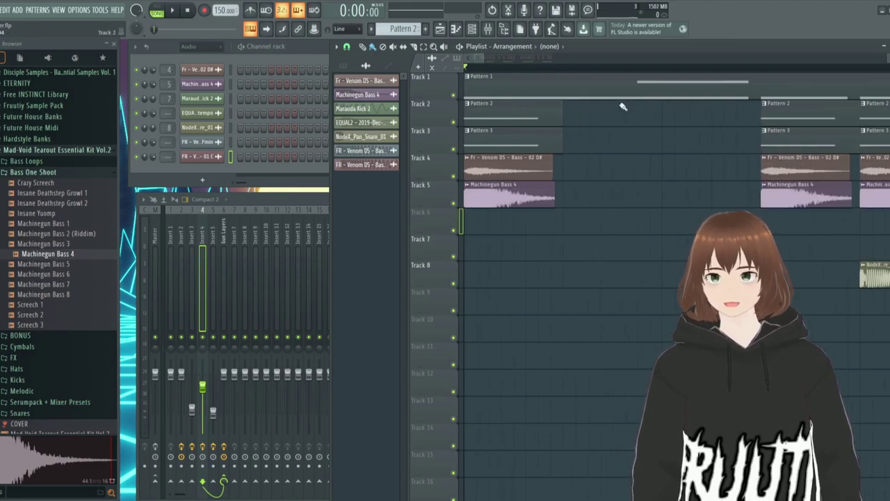
- Select the playlist time range from the start to Pattern 1's raised note and play the combined layers
click(638, 68)
scroll(618, 137, down, 3)
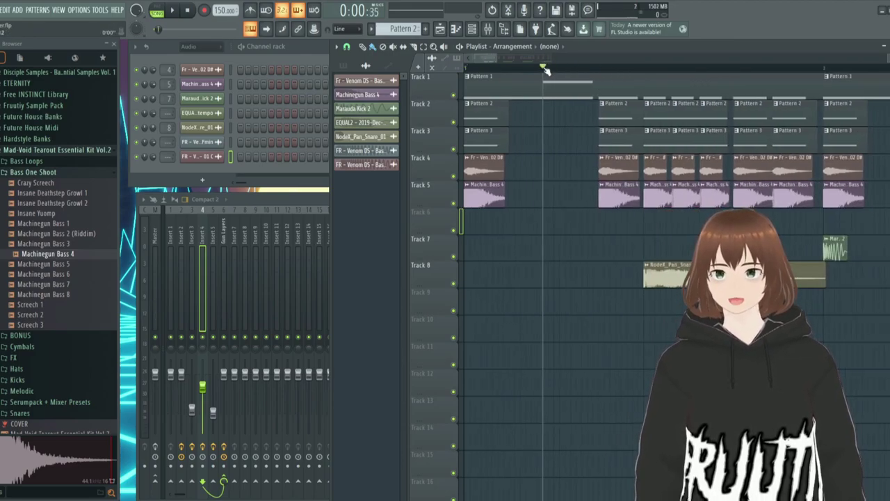
drag(465, 69, 546, 208)
scroll(490, 239, up, 3)
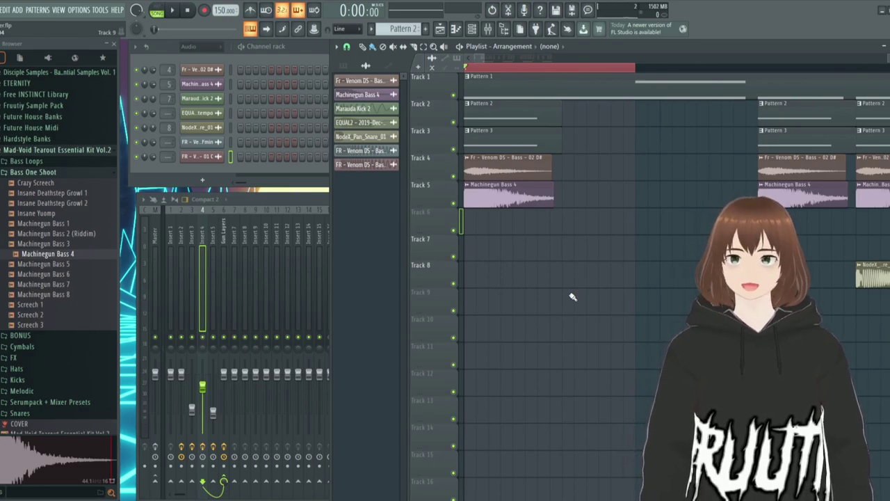
key(space)
key(space)
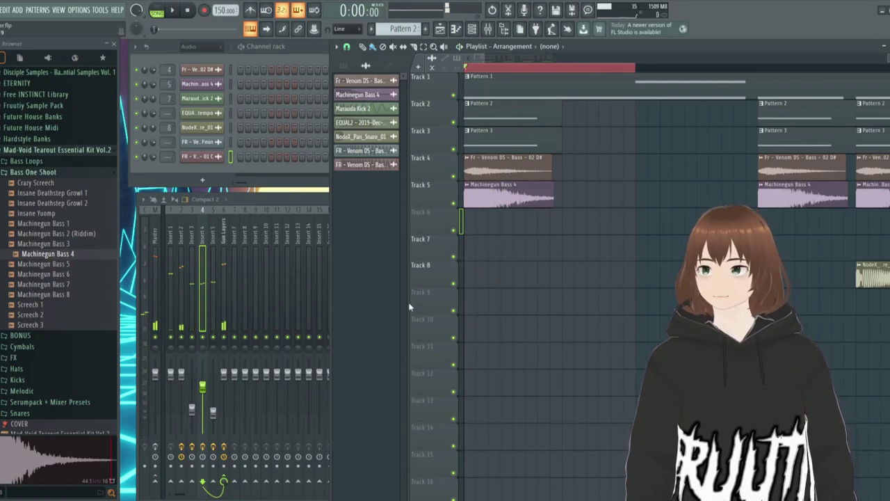
- Select the Master mixer track and open its Ozone plugin
click(157, 273)
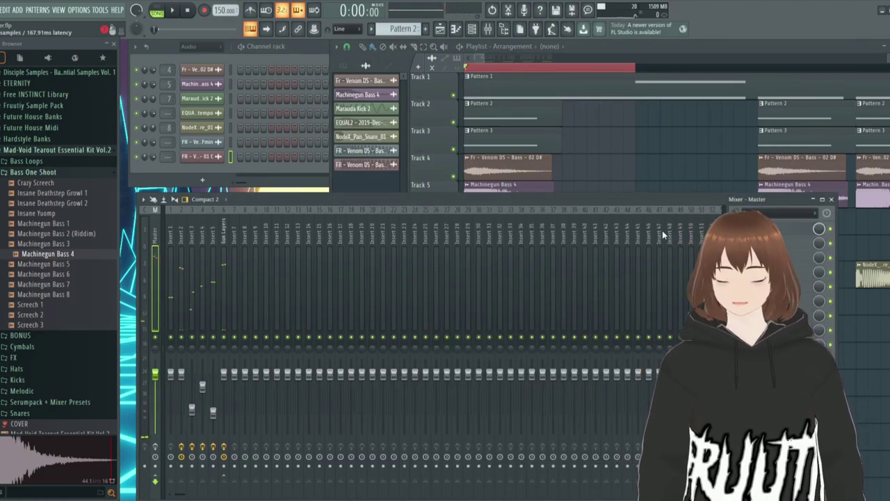
click(772, 228)
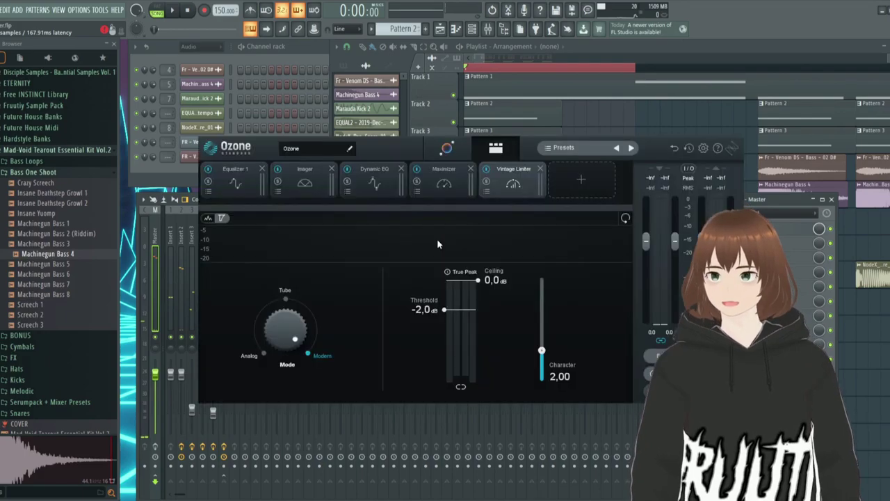
- Set bell band 2 of Ozone's Equalizer 1 to 247 Hz with 3.6 dB gain, and select high-shelf band 8
click(438, 195)
click(306, 184)
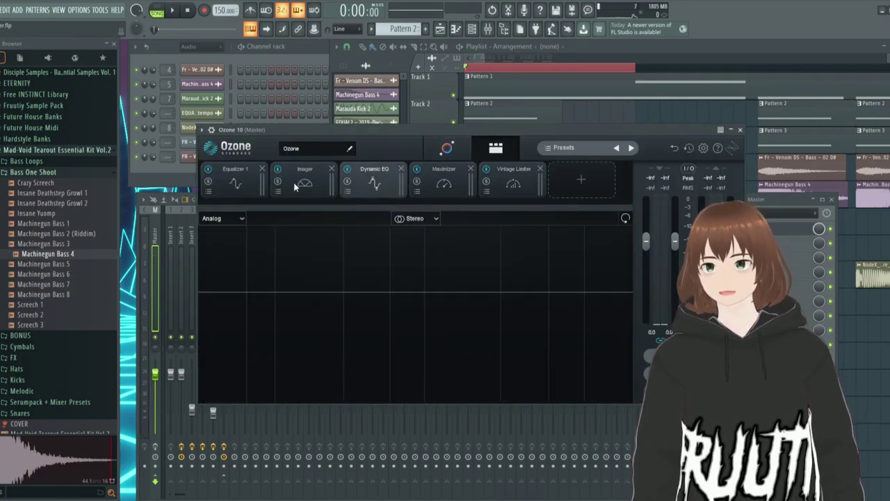
click(239, 181)
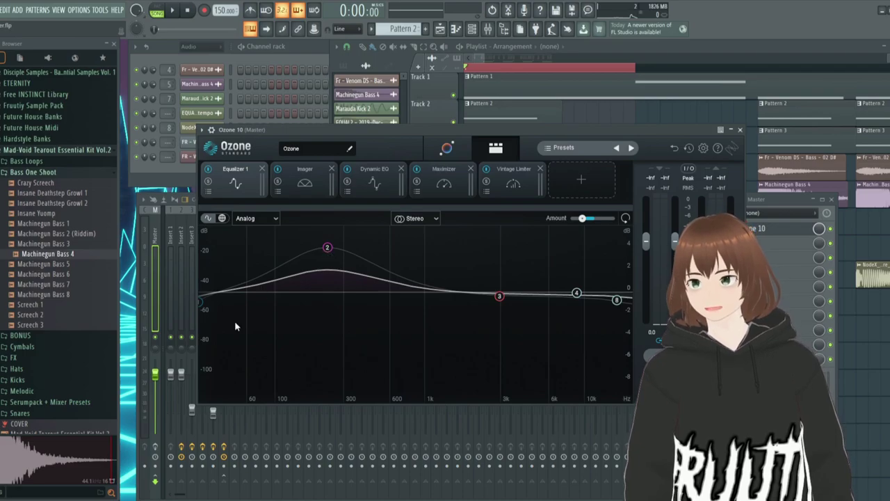
click(327, 249)
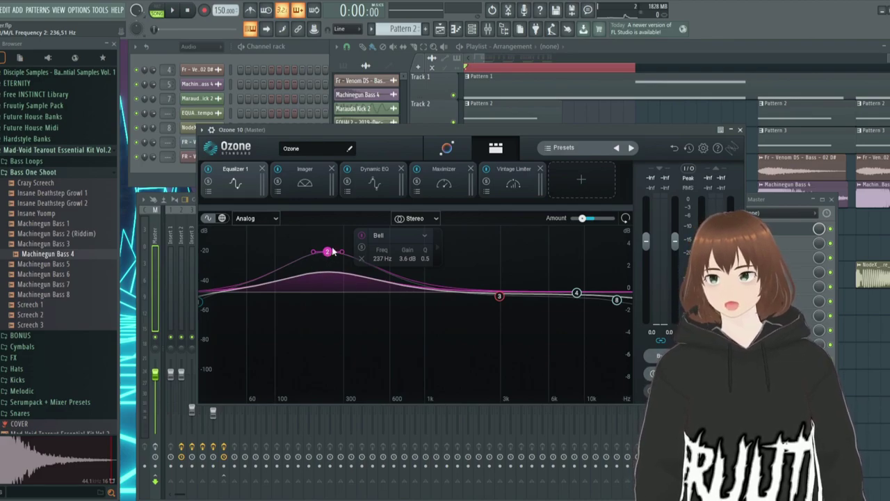
drag(502, 130, 530, 126)
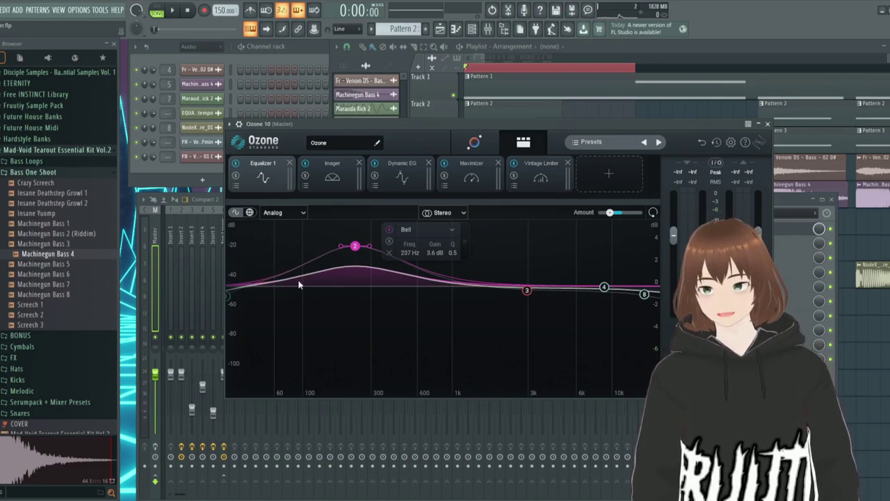
drag(355, 248, 358, 248)
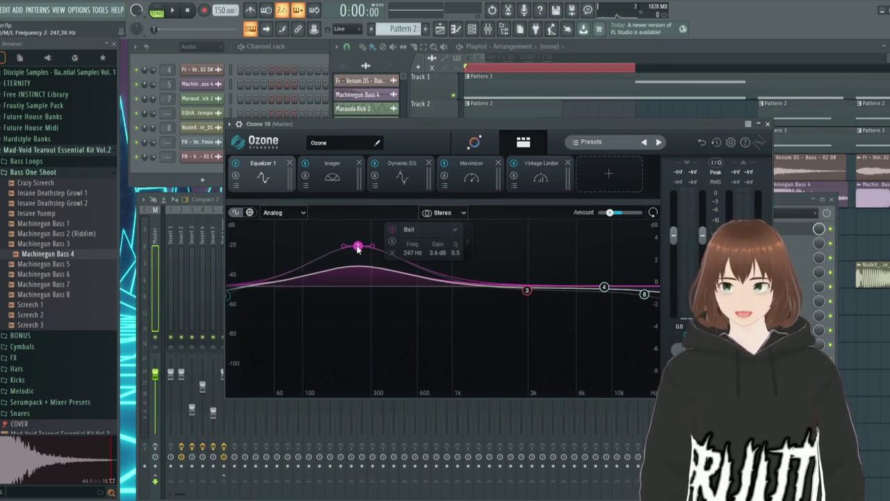
click(644, 293)
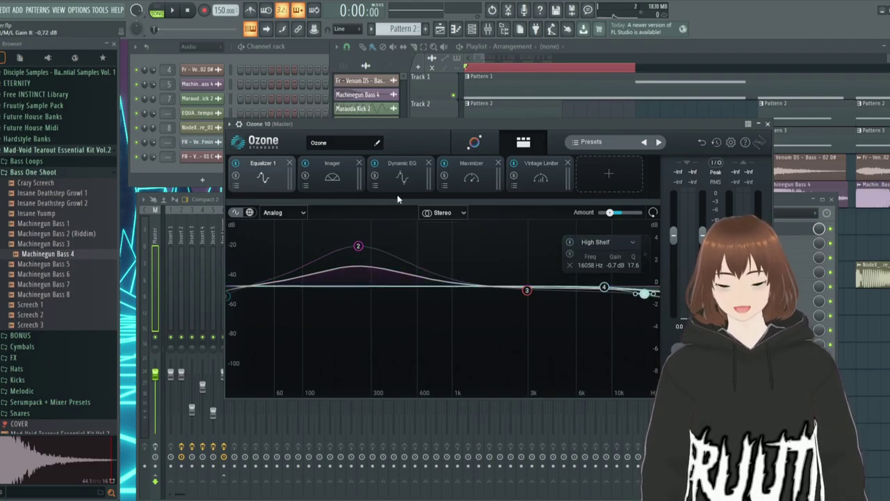
- Review the settings of Ozone's Imager, Dynamic EQ, Maximizer and Vintage Limiter modules
click(331, 185)
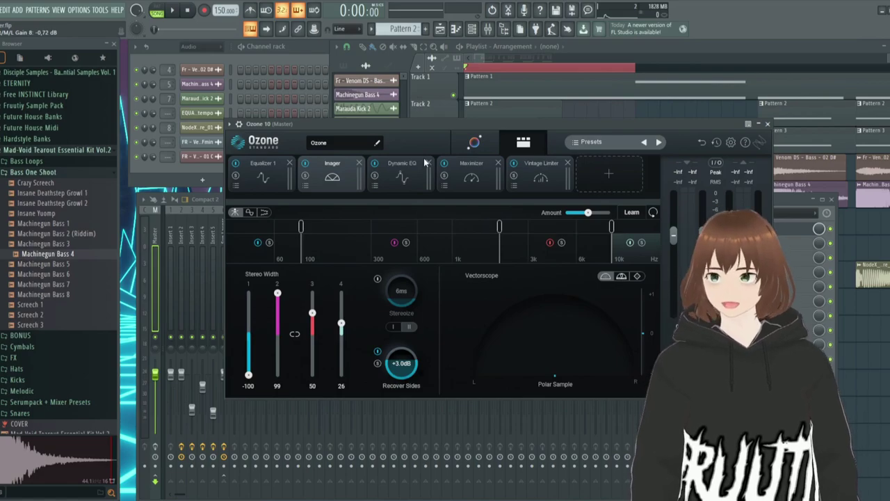
click(417, 185)
click(473, 180)
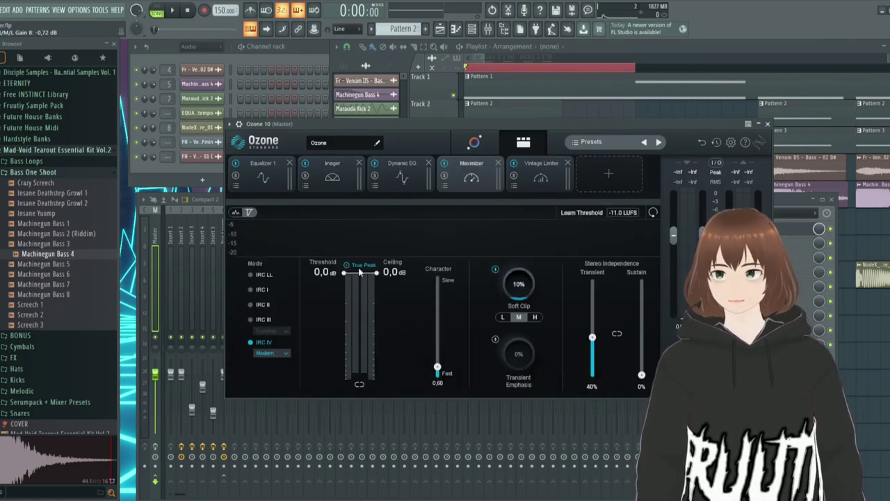
click(530, 182)
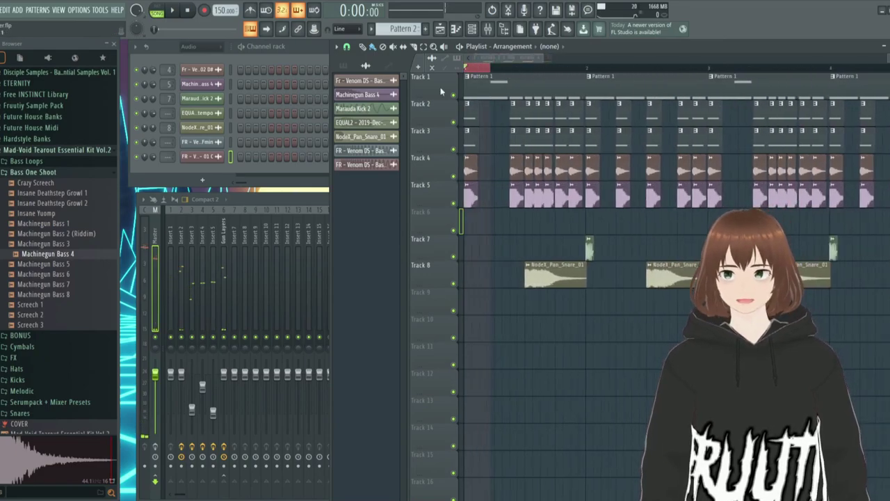
- Clear the playlist time selection and play Pattern 1's Sub notes from the piano roll in pattern mode
right_click(476, 68)
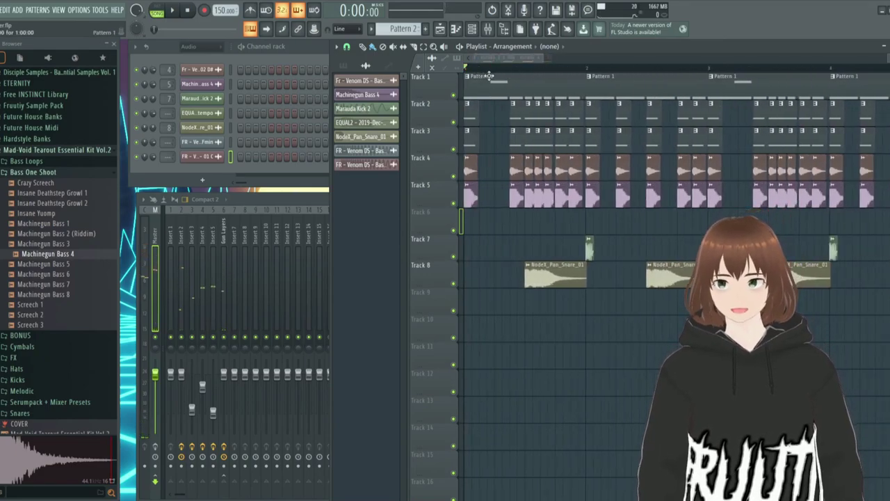
double_click(489, 75)
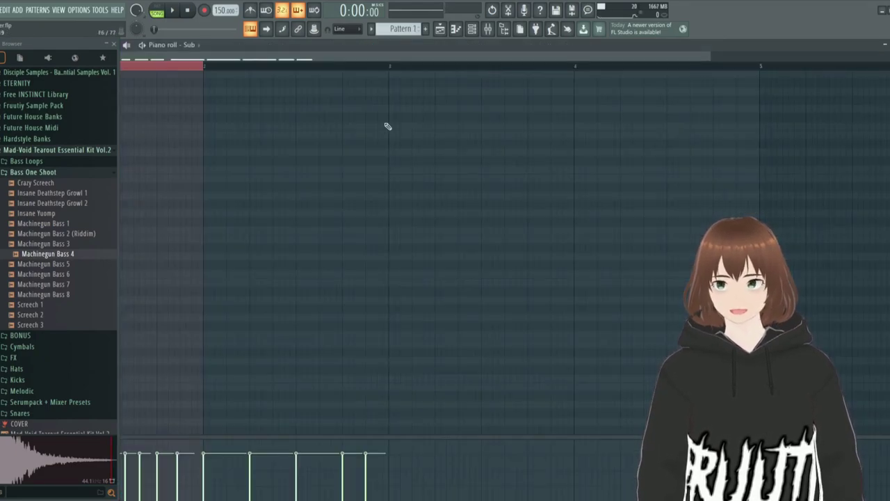
click(116, 47)
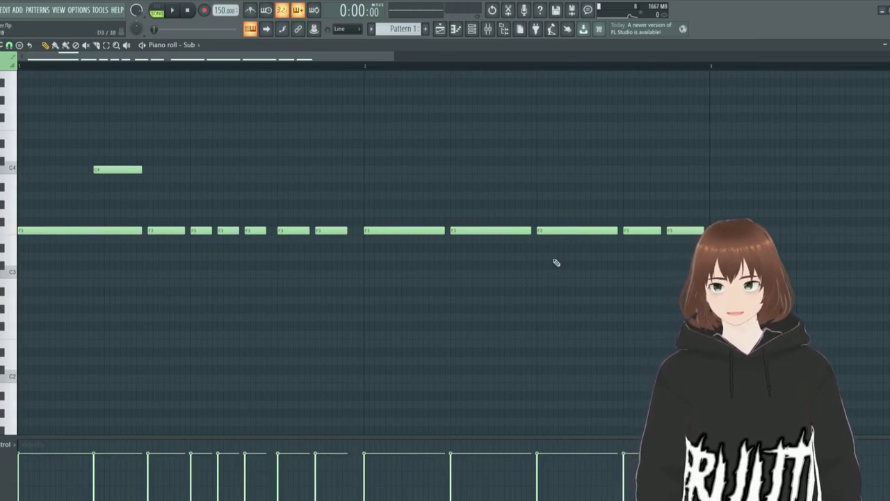
click(161, 6)
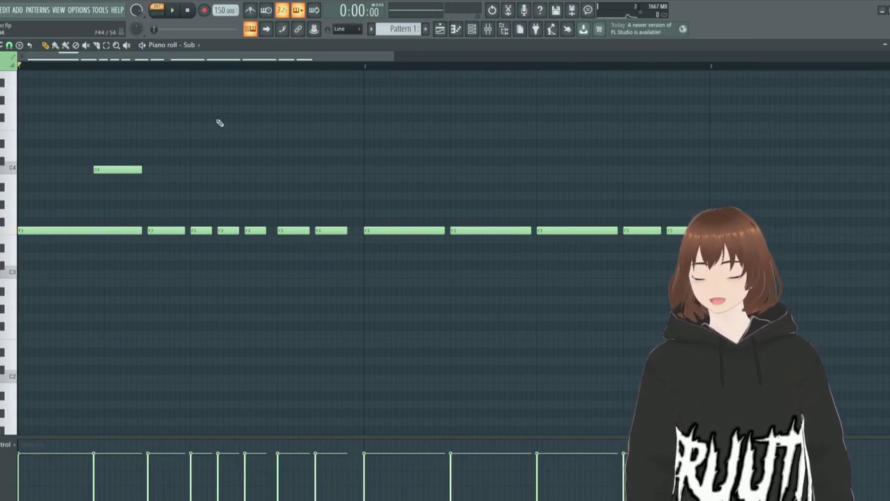
key(space)
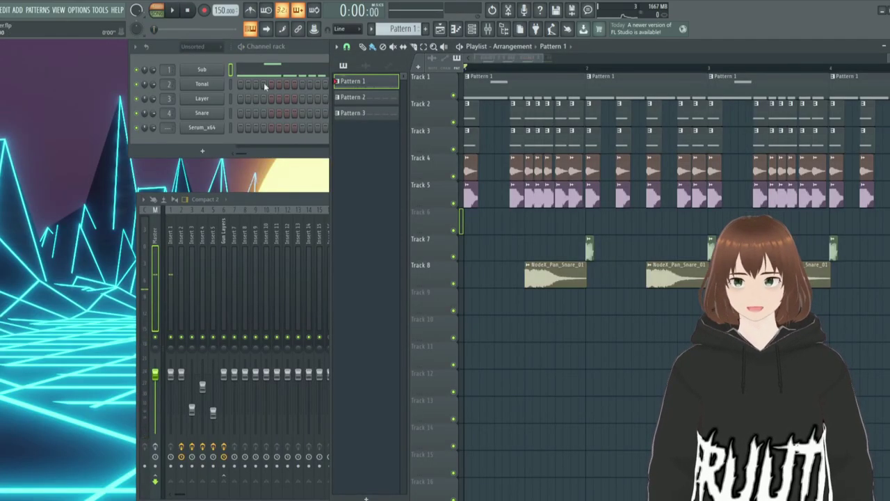
- Place a Marauda Kick 2 clip at the very start of Track 7 in the playlist
key(Page_Up)
key(Page_Up)
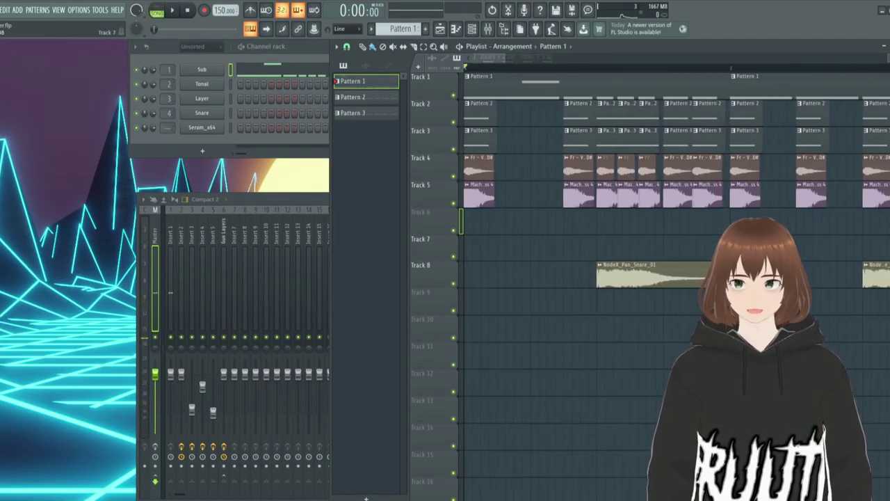
click(472, 247)
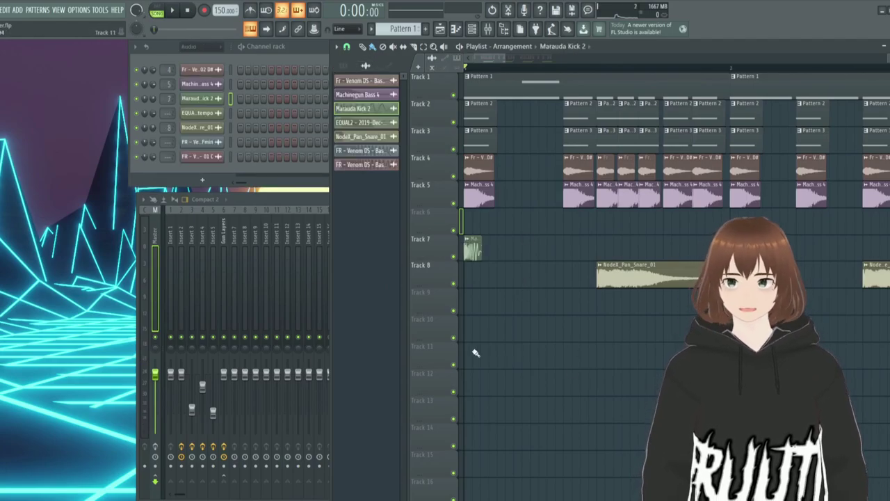
- Play the full arrangement in song mode from the start of the playlist
key(space)
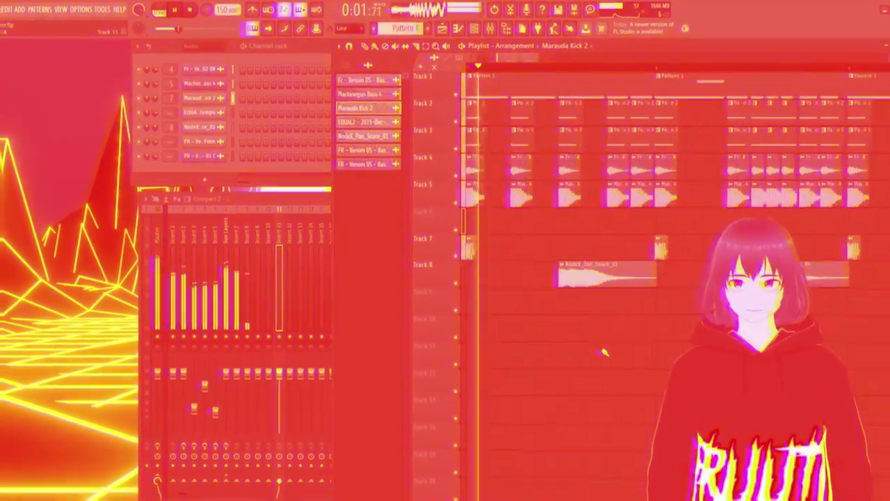
scroll(600, 348, down, 3)
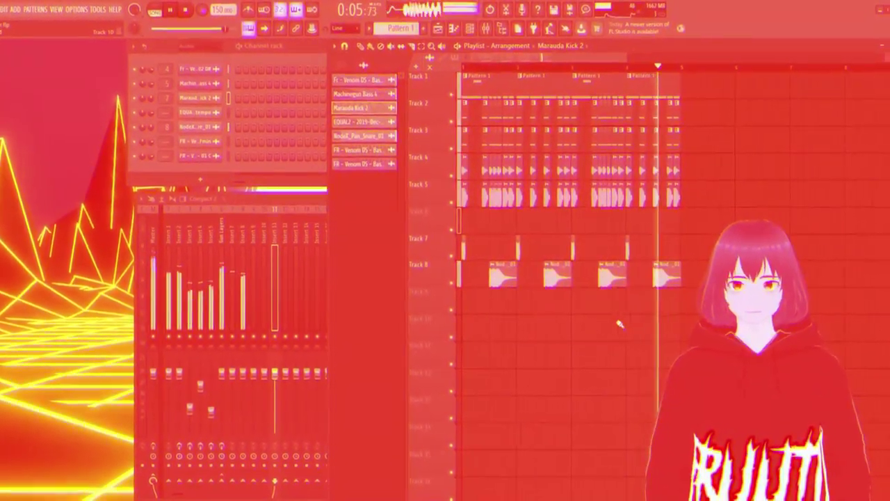
scroll(625, 322, up, 3)
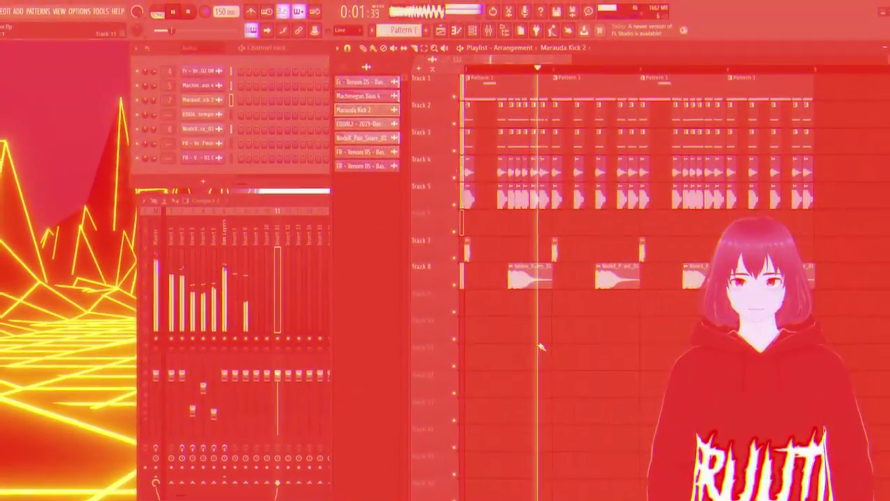